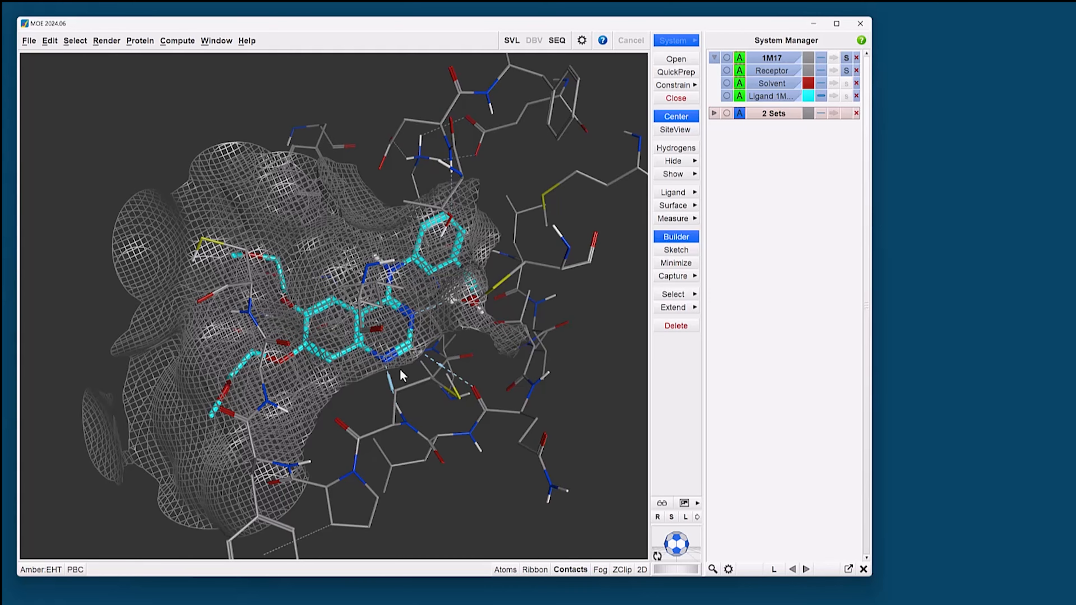
Step: Save the close-up of the ligand pocket with surfaces as a capture titled "steric availability" in a new capture file, $HOME/capture.mdb
shift+middle_drag(425, 307, 318, 316)
scroll(315, 331, up, 6)
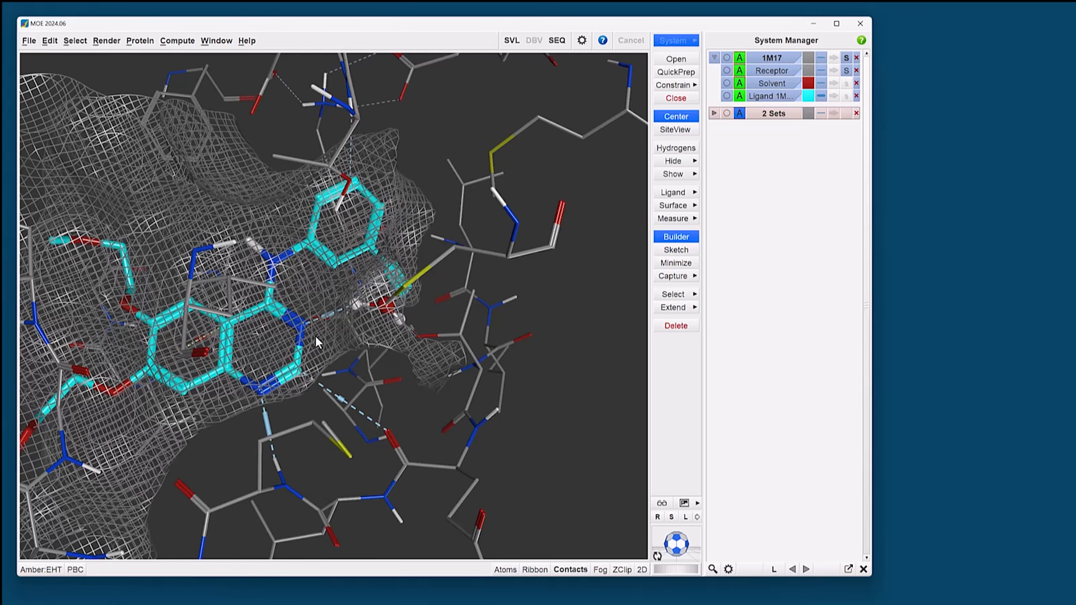
middle_drag(315, 356, 287, 303)
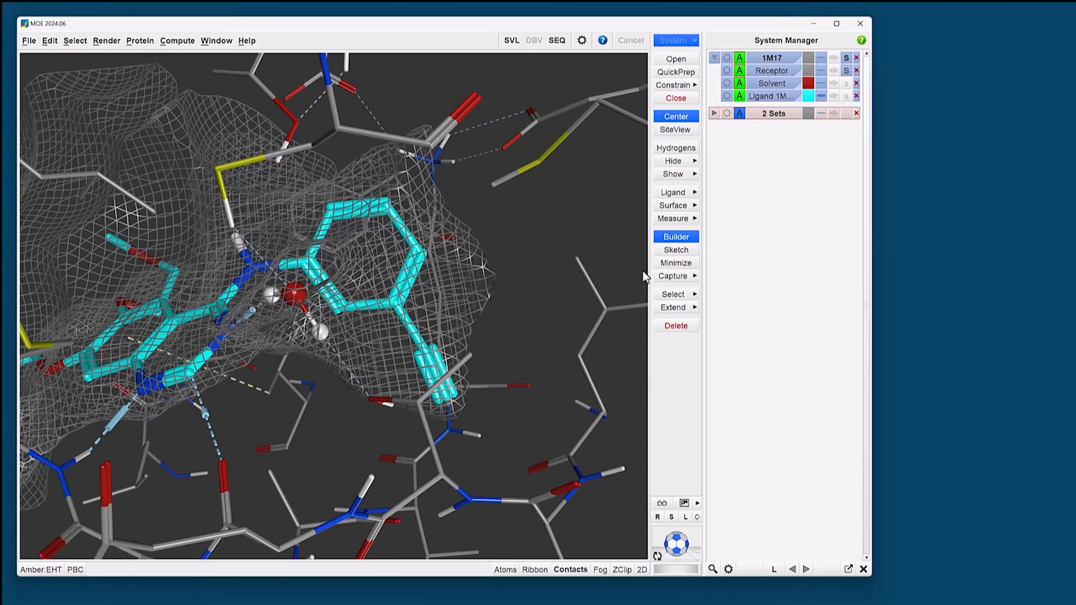
click(688, 277)
click(713, 279)
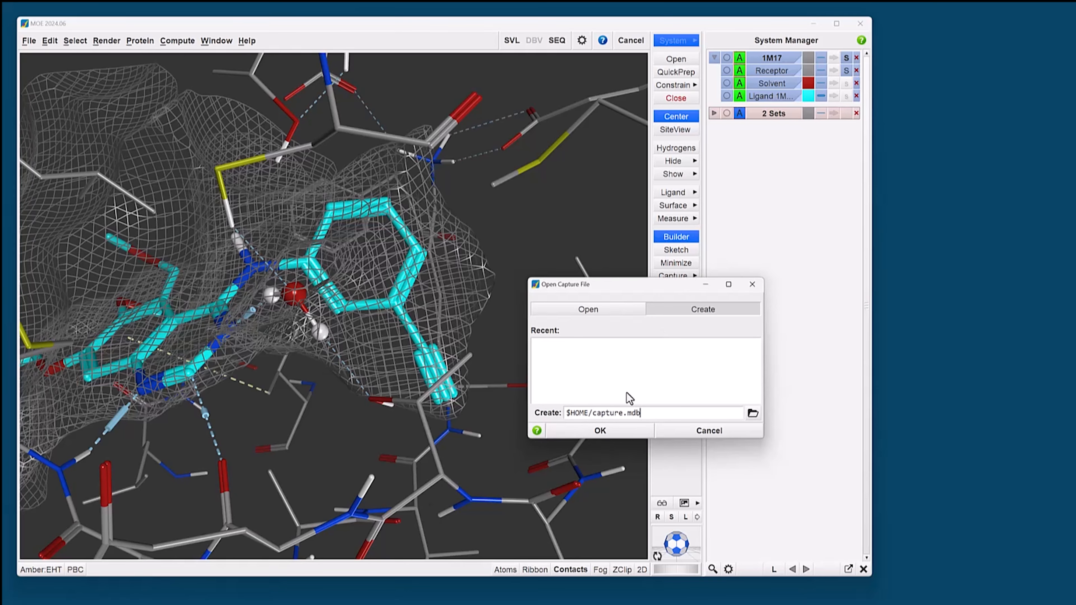
click(600, 427)
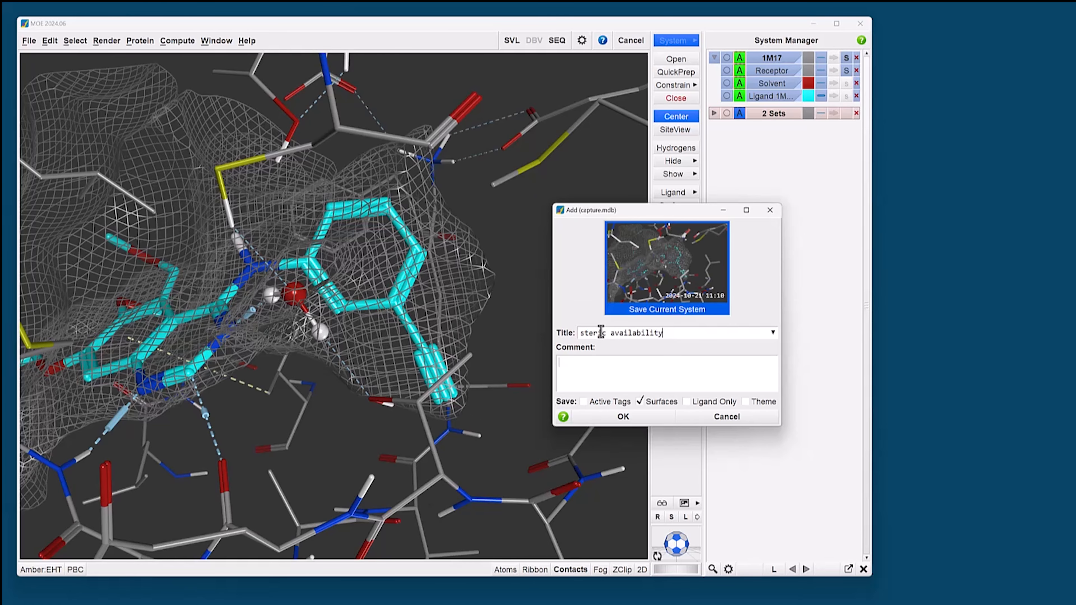
click(621, 415)
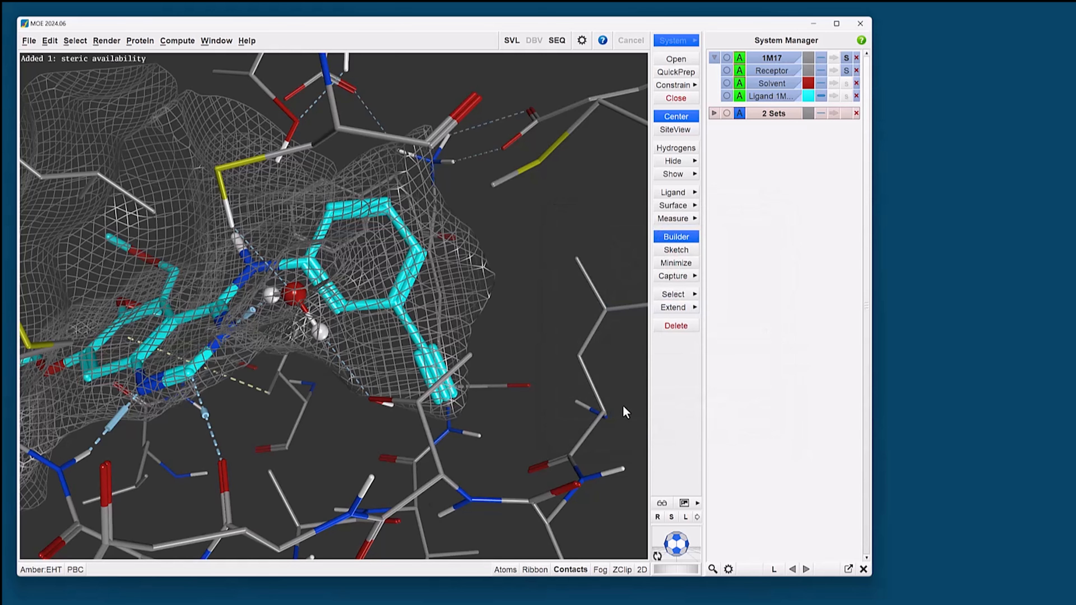
Step: Open the list of captures in capture.mdb and show it as a navigation bar in the main window
click(677, 276)
click(714, 326)
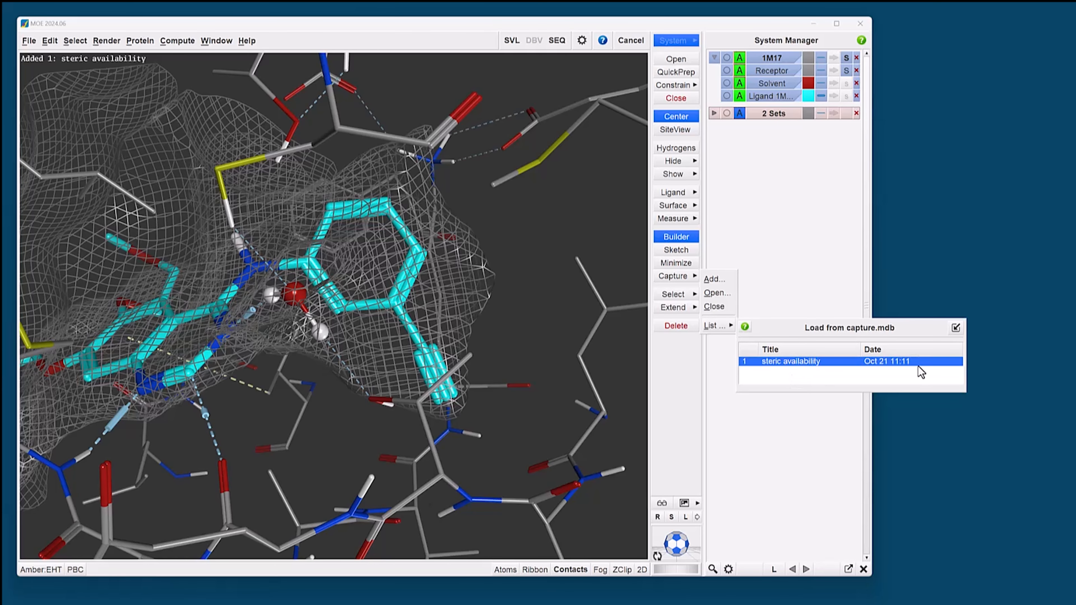
click(955, 328)
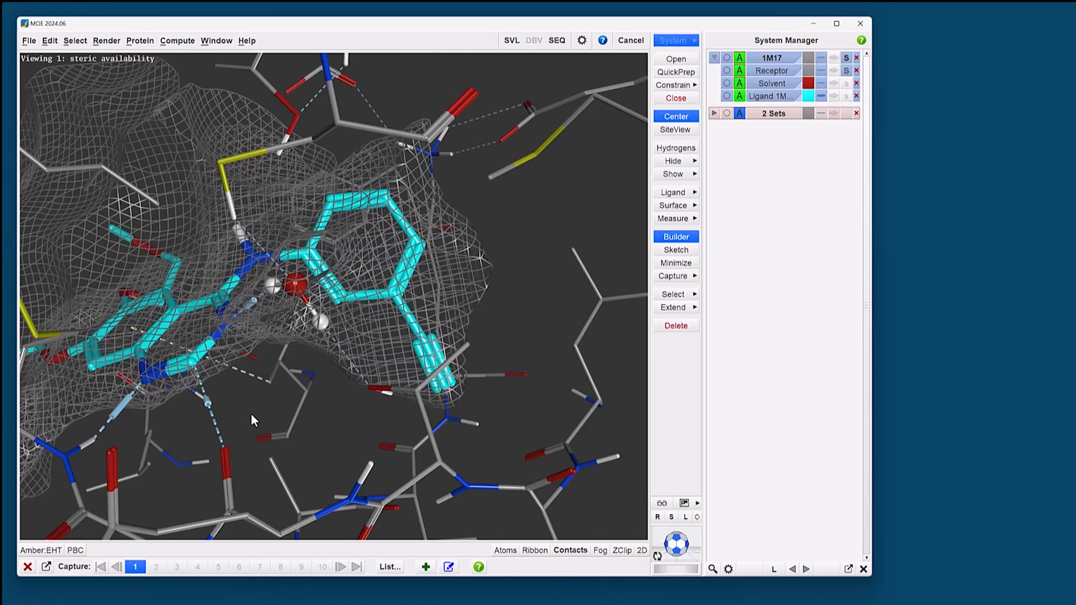
Step: Open the Surfaces and Maps settings and hide the Quick Surface (Interaction) of 1M17
click(674, 205)
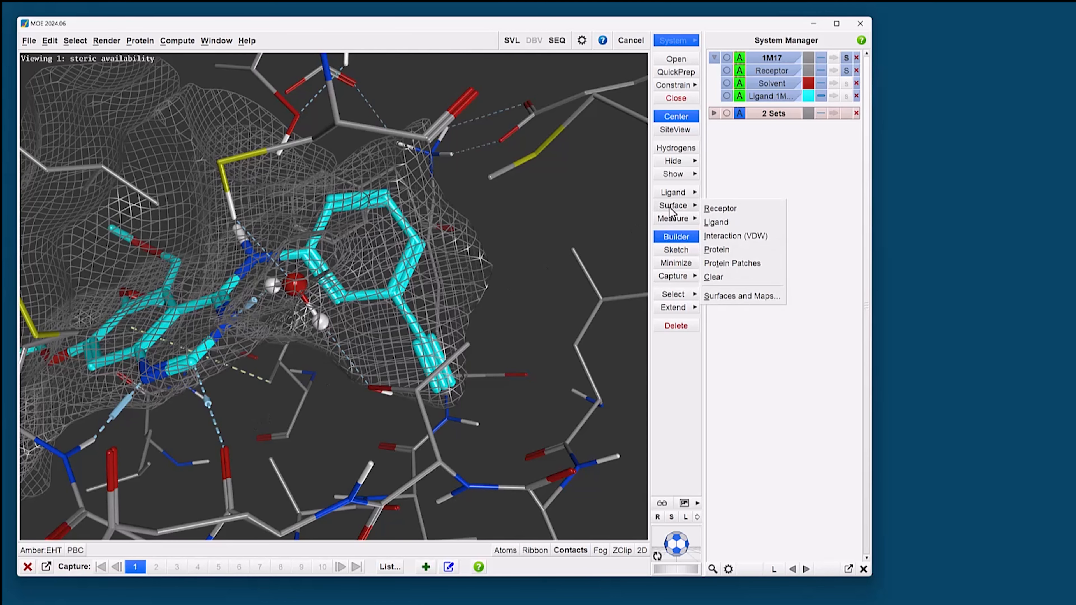
click(749, 302)
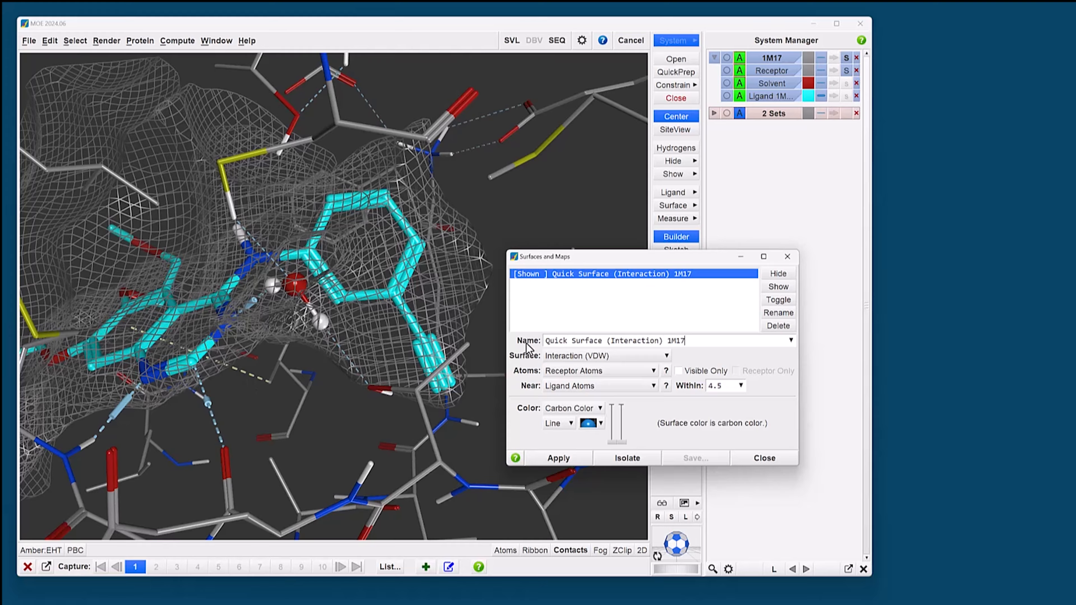
click(775, 275)
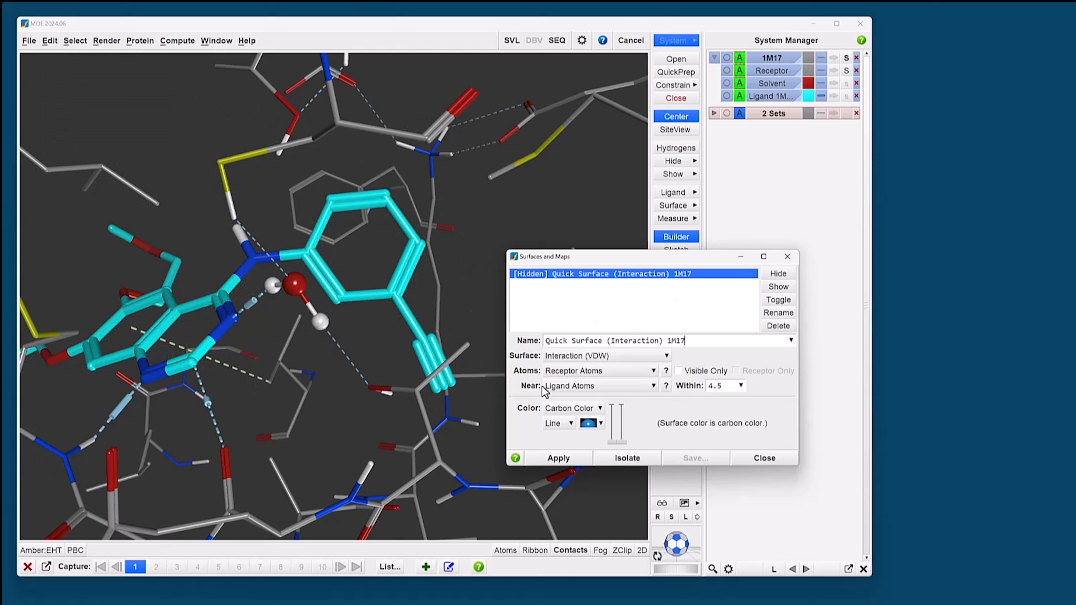
Step: Create an Electrostatic Map for the receptor atoms within 4.5 of the ligand atoms and close the surface settings
click(567, 361)
click(574, 422)
click(553, 458)
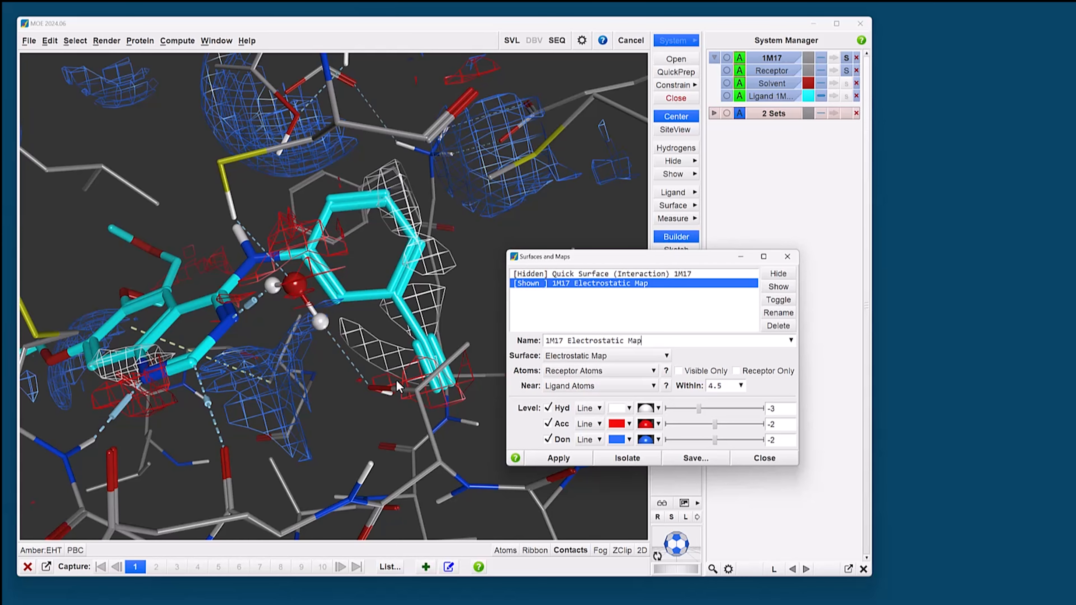
click(467, 300)
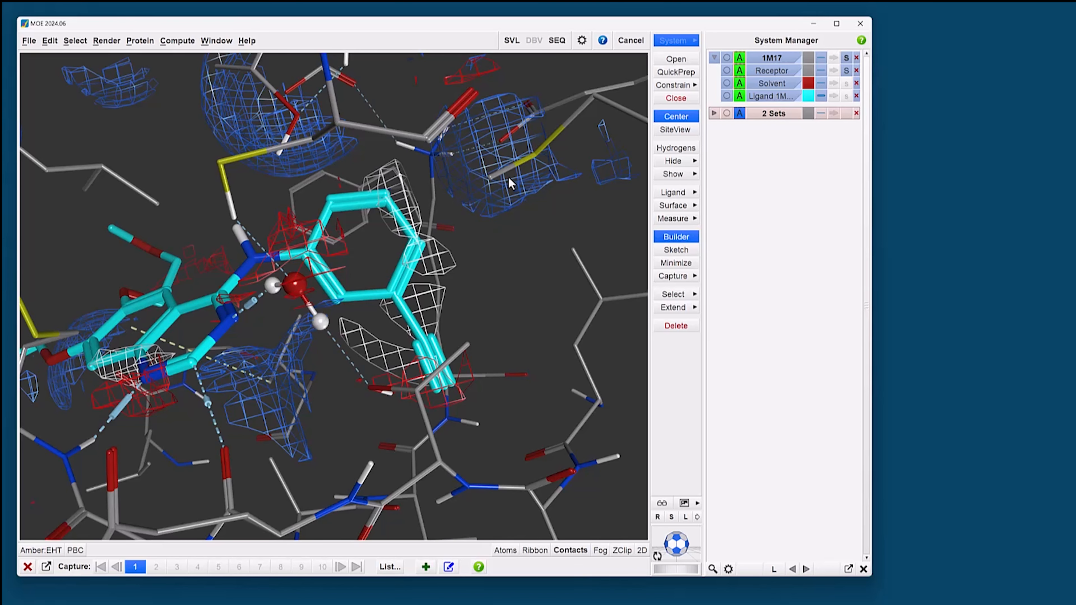
Step: Label the Asp831 side-chain oxygen beside the blue donor region with its residue name
shift+middle_drag(412, 284, 345, 309)
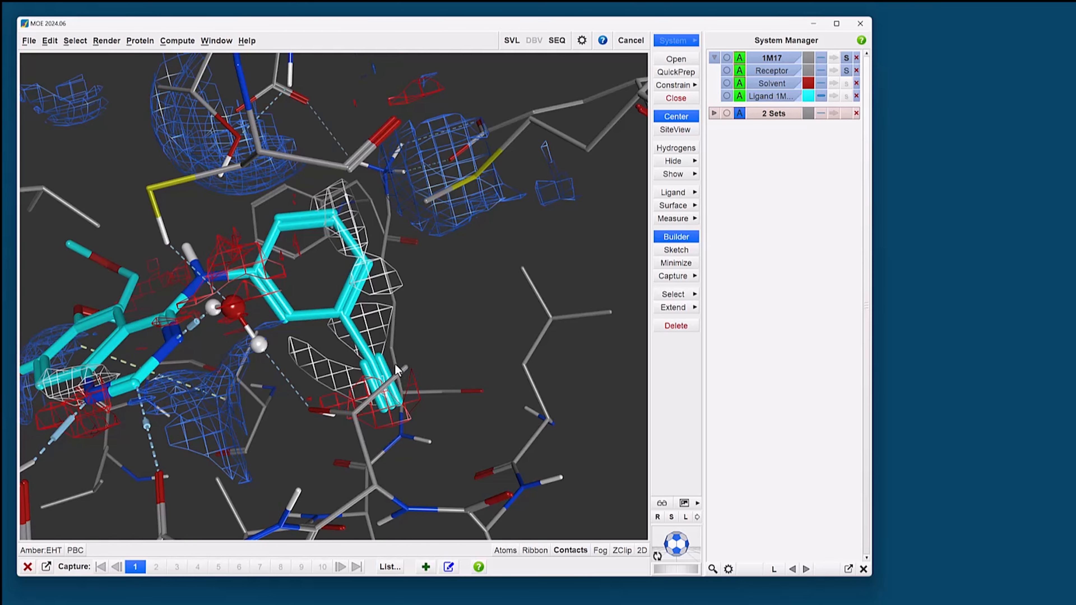
shift+middle_drag(345, 284, 354, 332)
middle_drag(307, 195, 277, 207)
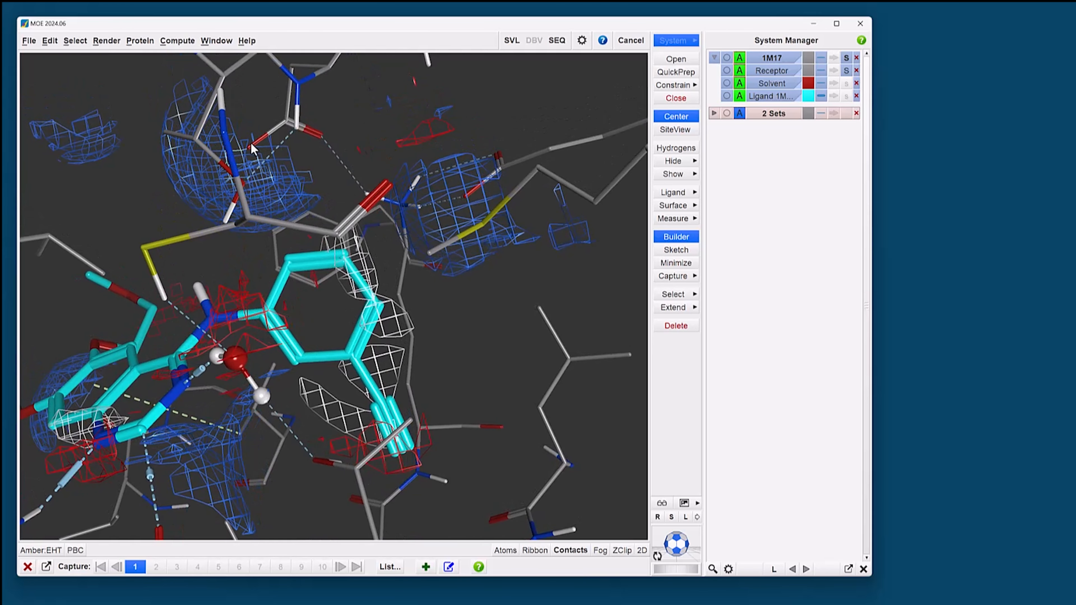
click(250, 147)
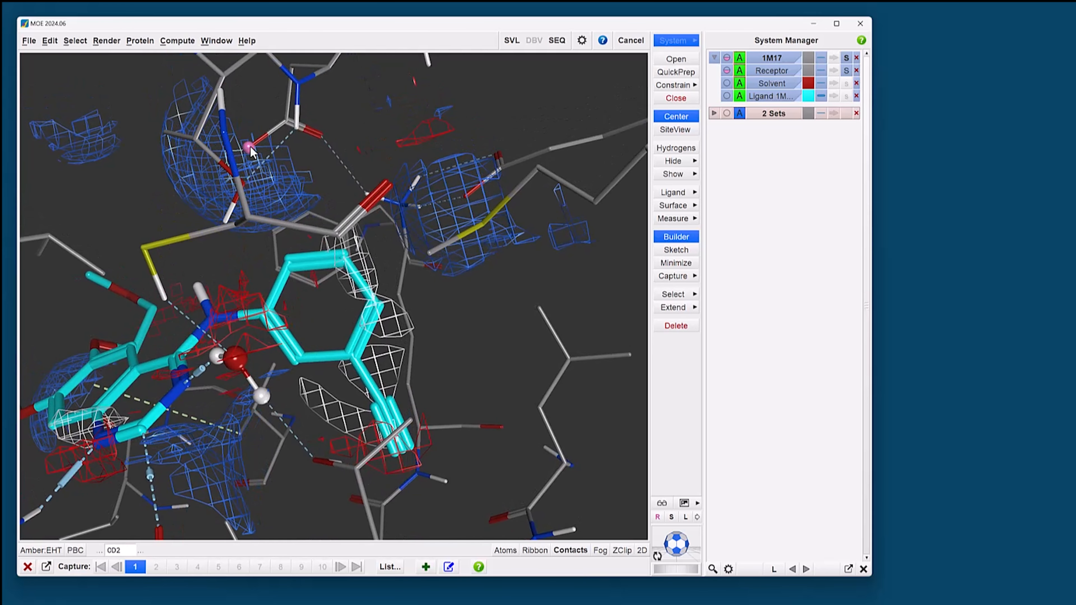
click(504, 550)
click(584, 494)
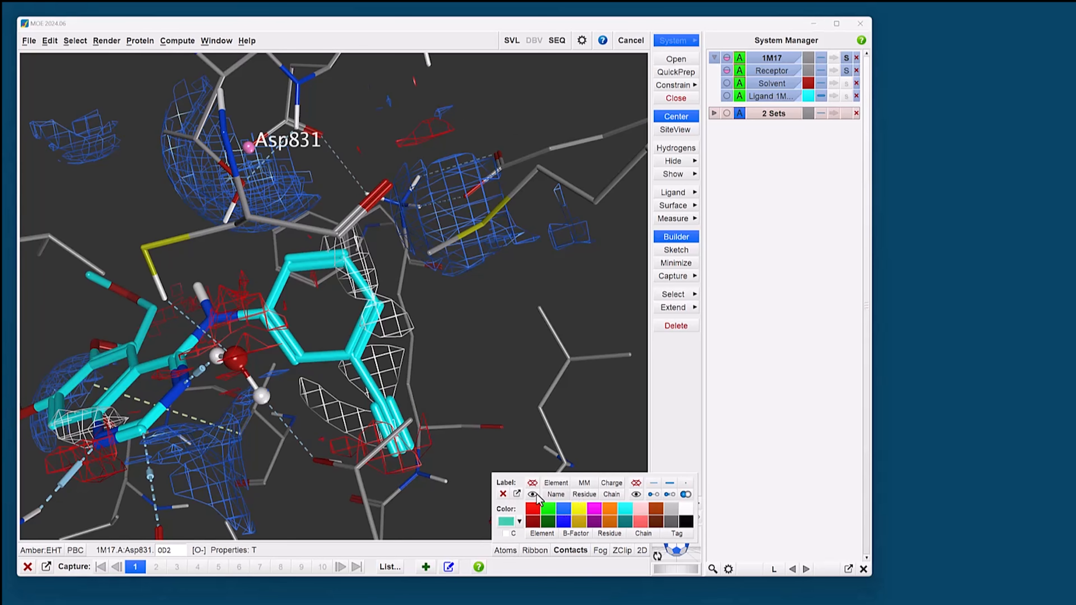
Step: Append "donor opportunity" to the Asp831 label's residue name and give the label a green fill
click(517, 495)
text(d)
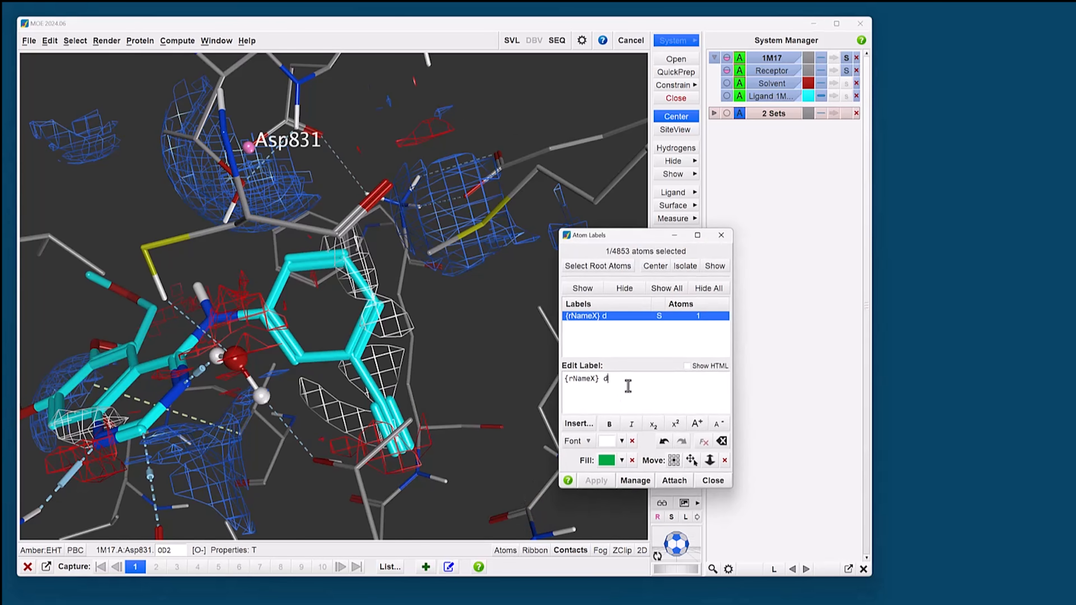
text(onor opportun)
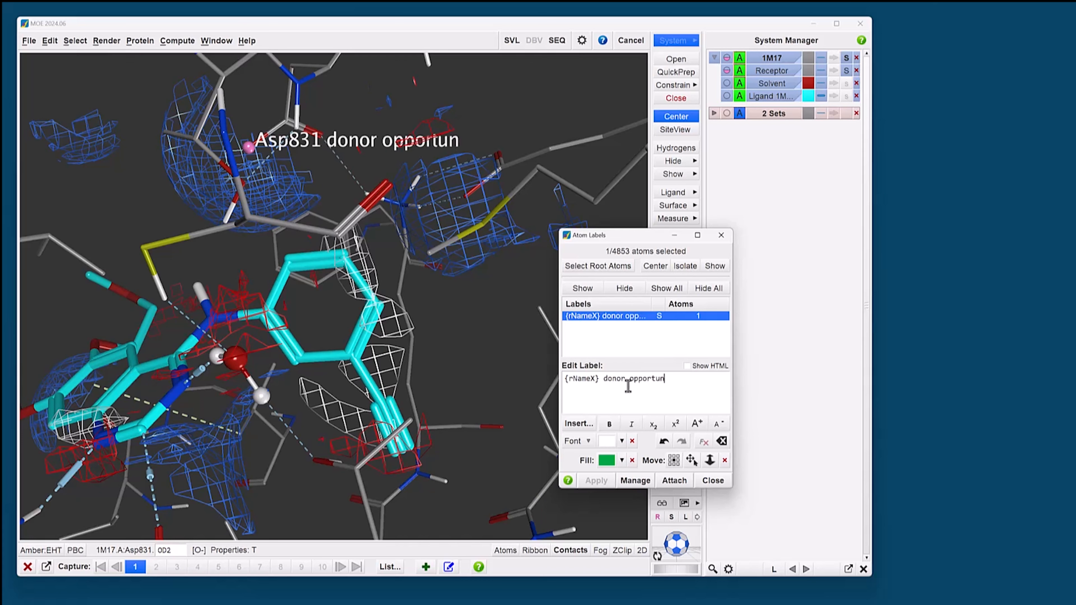
text(ity)
click(608, 462)
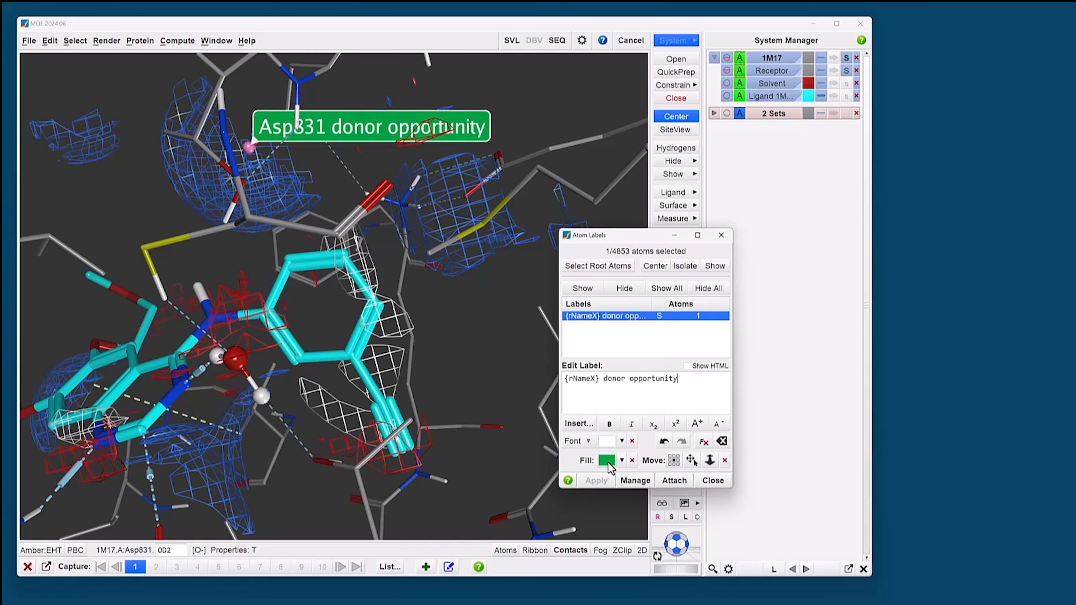
Step: Move the Asp831 label away from the structure into the free area beside it and close the label editor
click(692, 460)
drag(360, 139, 129, 127)
click(713, 480)
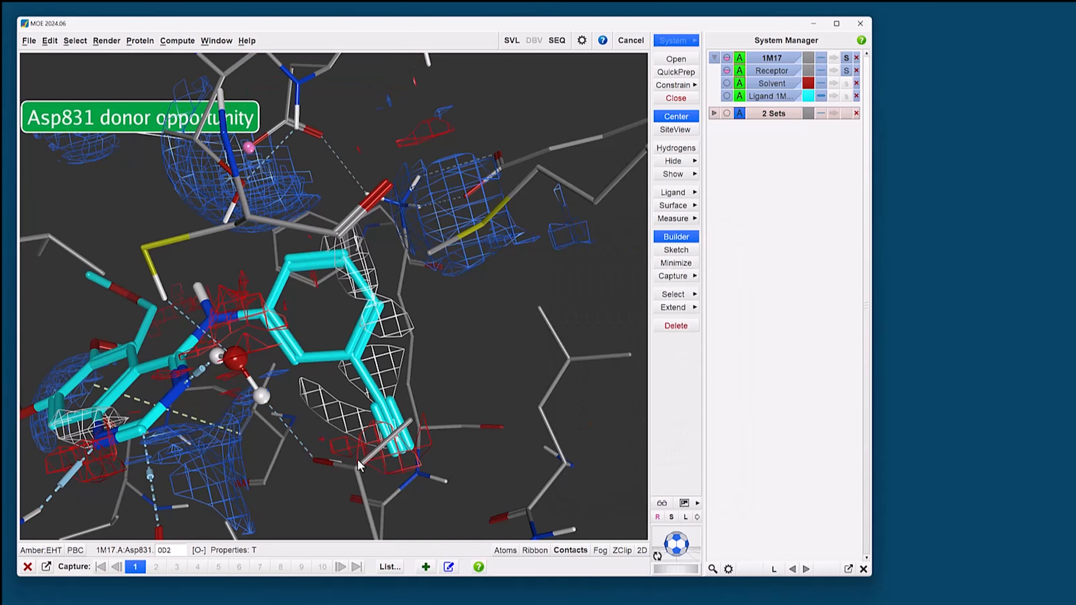
Step: Add a new capture of the current system with surfaces, titled "donor opportunity", and clear the atom selection
click(425, 567)
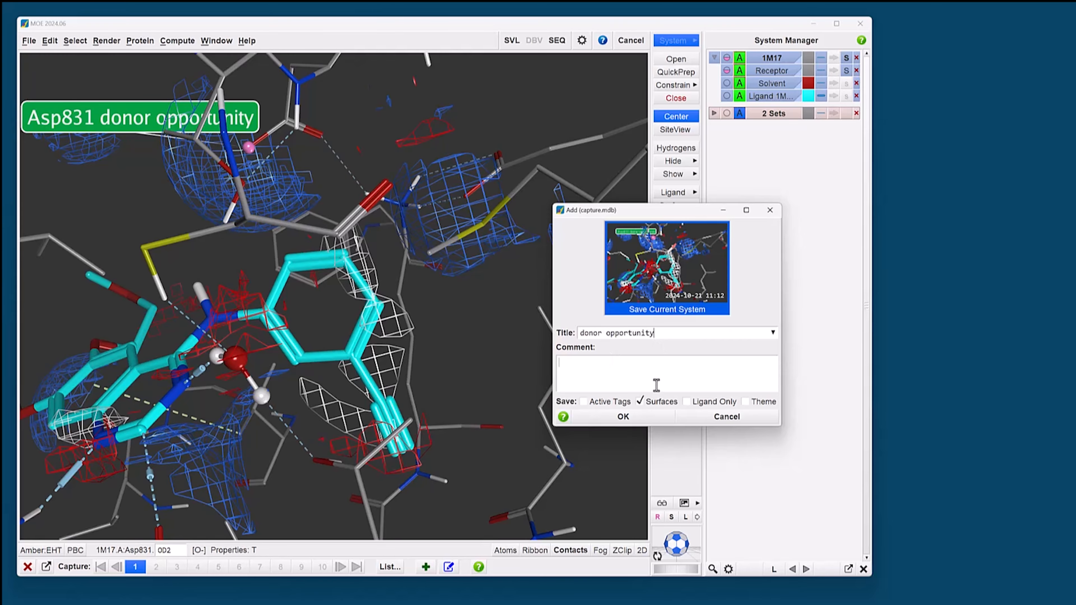
click(636, 418)
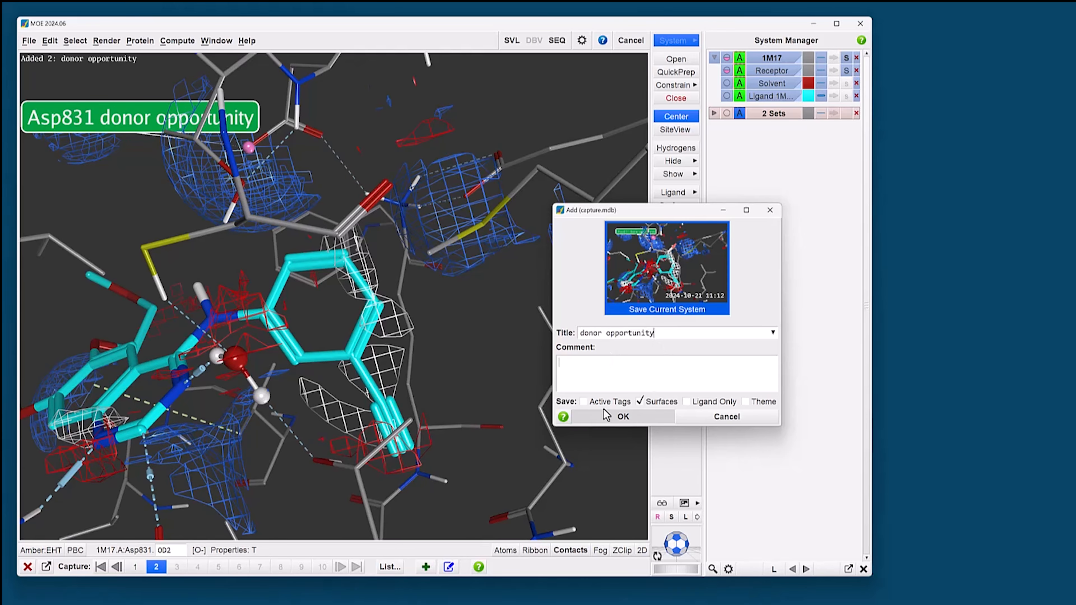
click(437, 321)
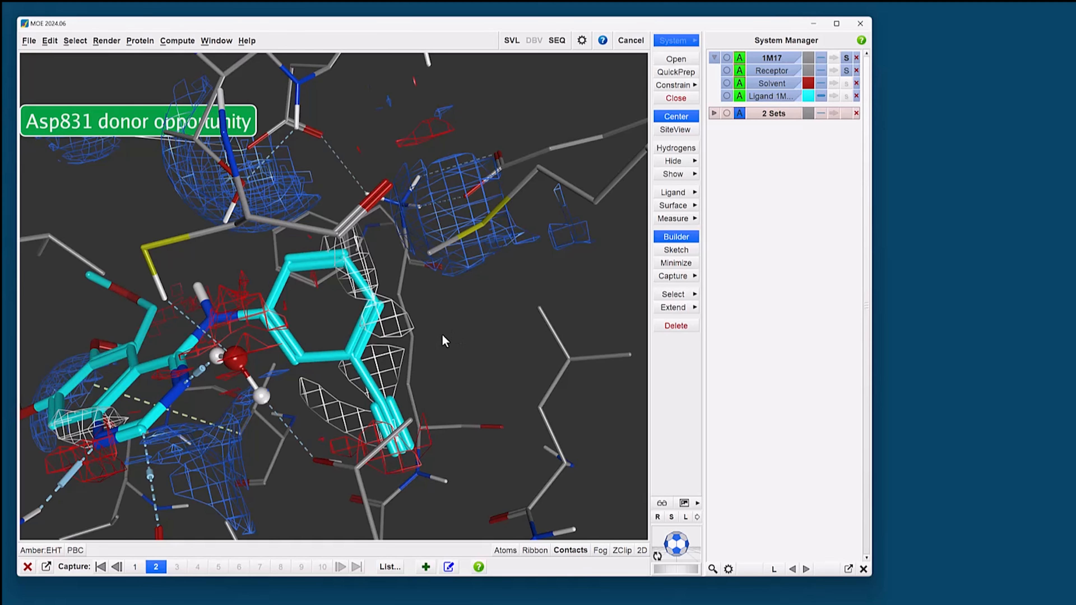
Step: Display the ligand properties in the 3D view, keeping the Asp831 label clear of the listing
click(679, 193)
click(741, 253)
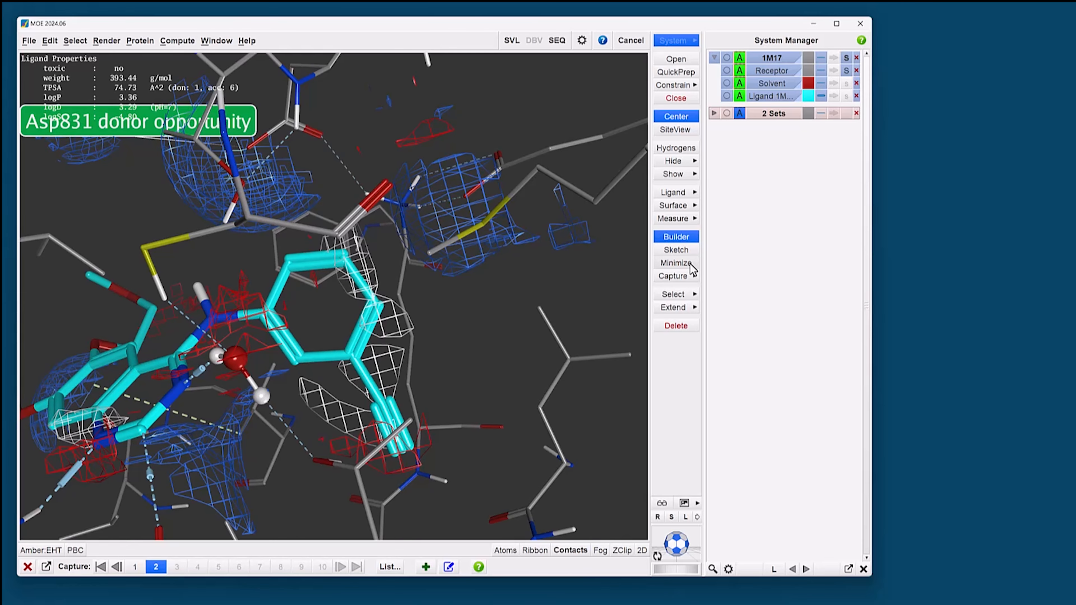
scroll(418, 309, down, 1)
scroll(419, 313, down, 2)
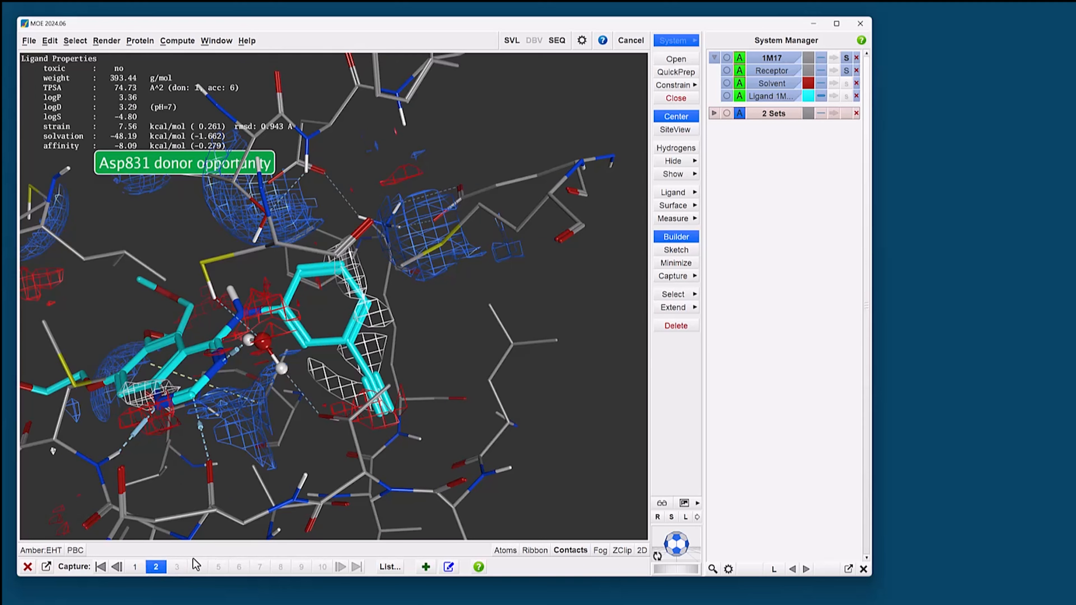
Step: Overwrite the saved system of the "donor opportunity" capture with the current system
click(450, 567)
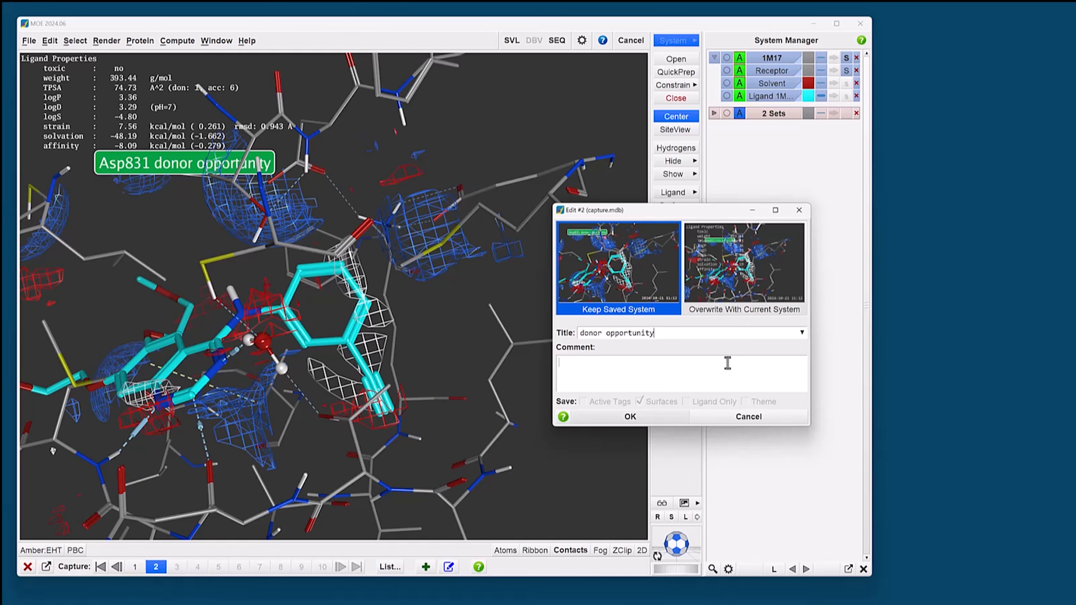
click(741, 271)
click(631, 417)
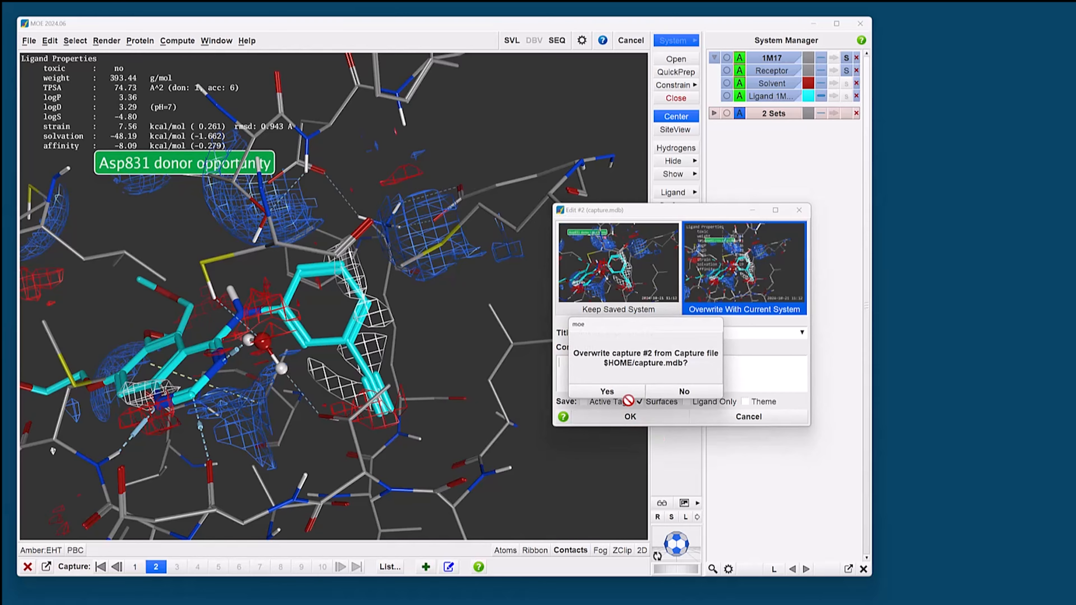
click(607, 391)
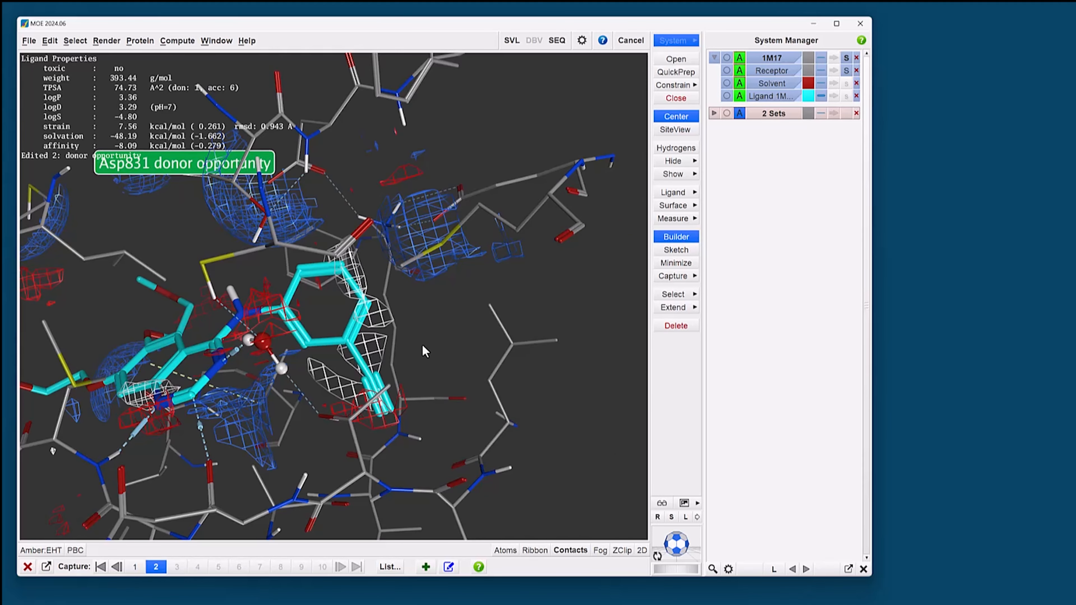
Step: Show all hydrogens on the ligand and attach the Builder to the main window
double_click(308, 351)
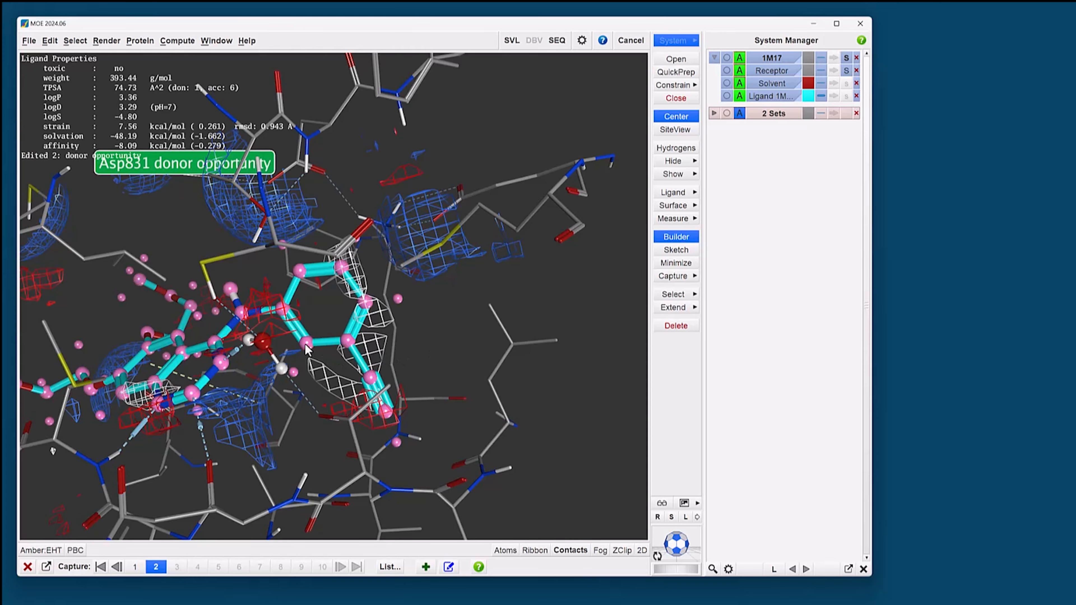
click(427, 343)
click(693, 237)
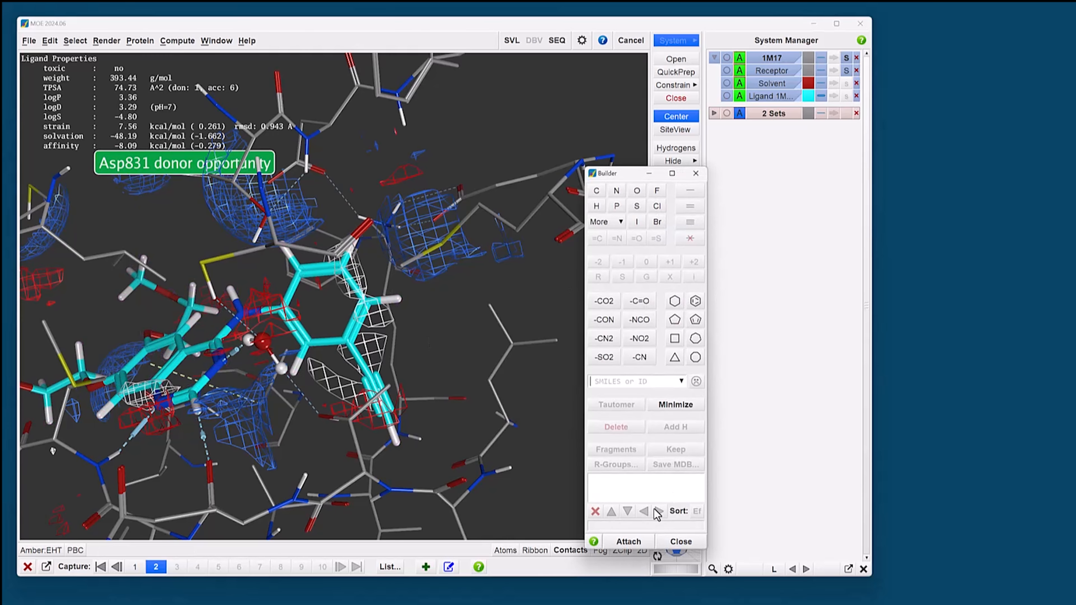
click(628, 541)
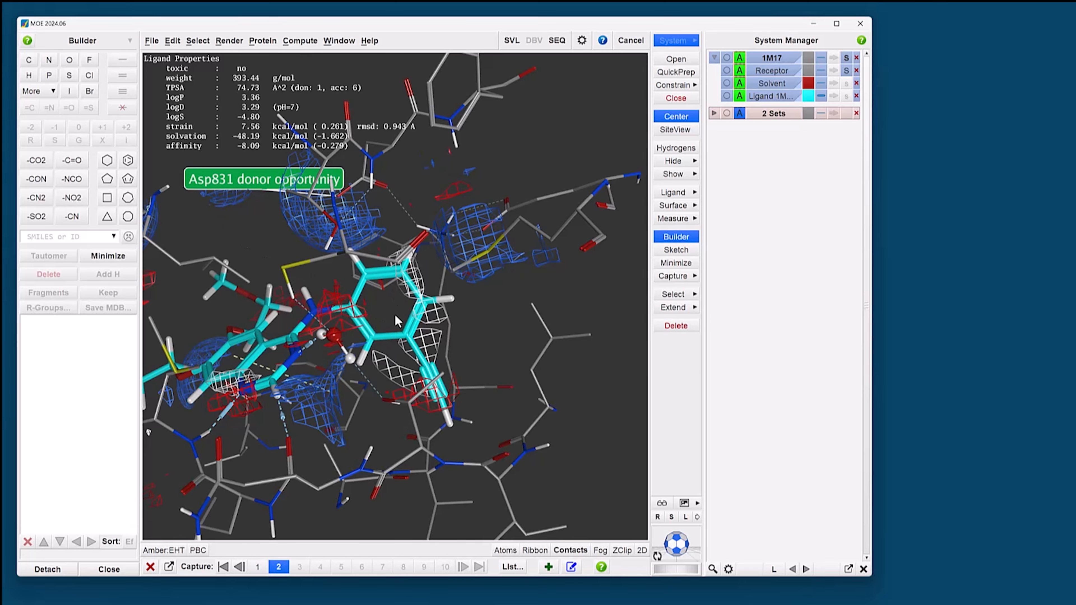
Step: Replace the ligand phenyl ring's hydrogen nearest Asp831 with oxygen to form a hydroxyl group, and minimize the structure
middle_drag(394, 313, 393, 310)
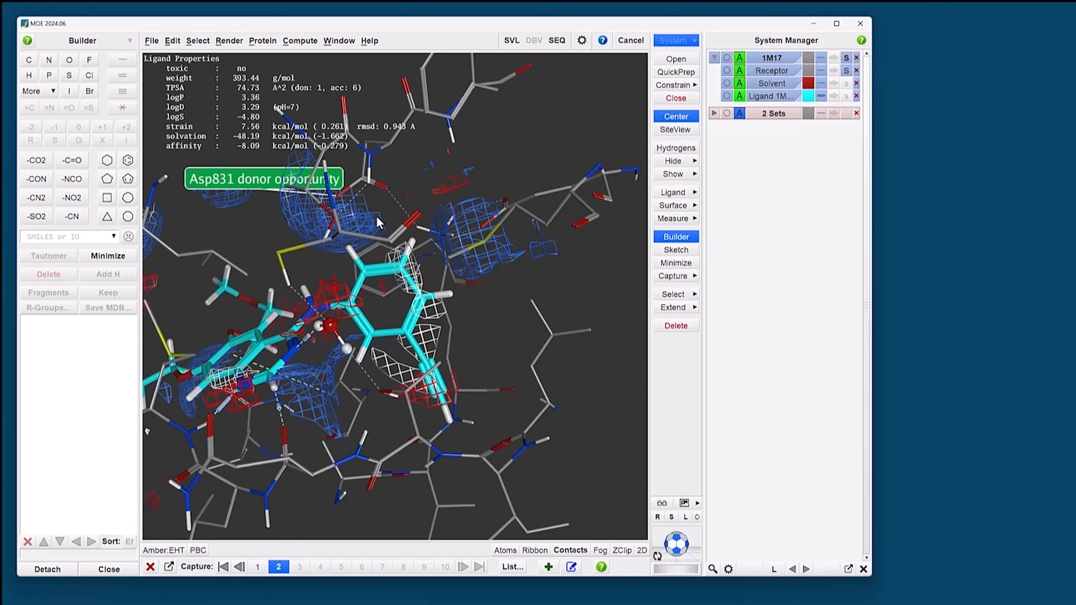
click(413, 241)
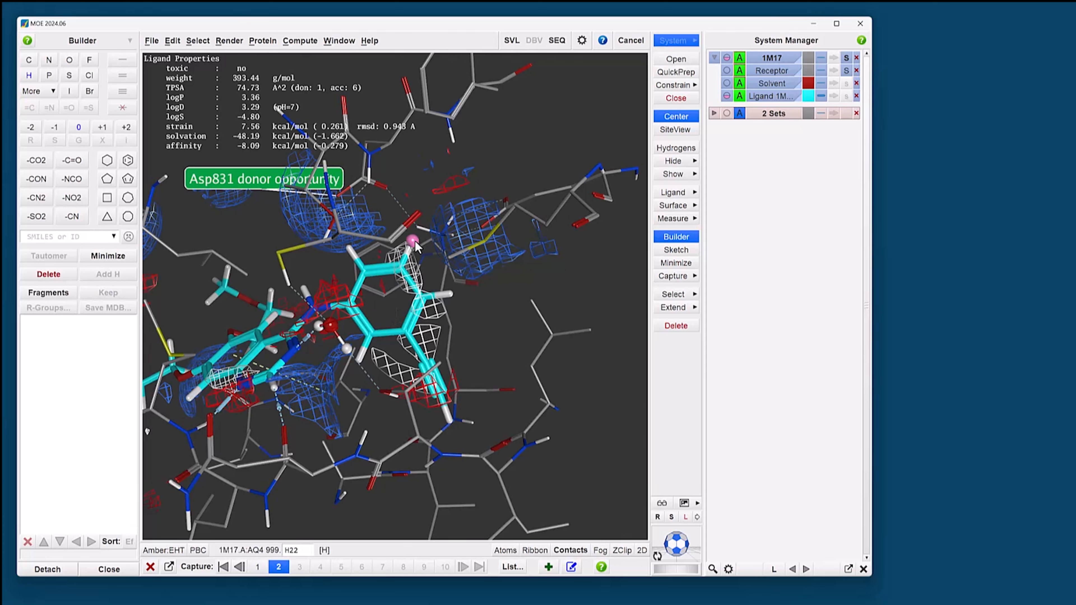
click(76, 62)
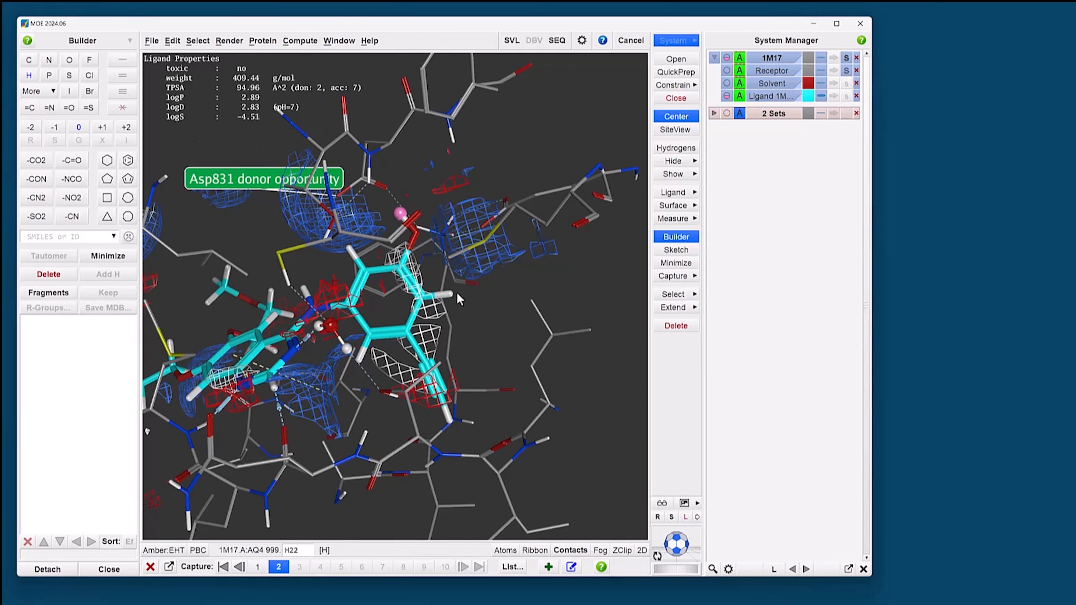
click(674, 263)
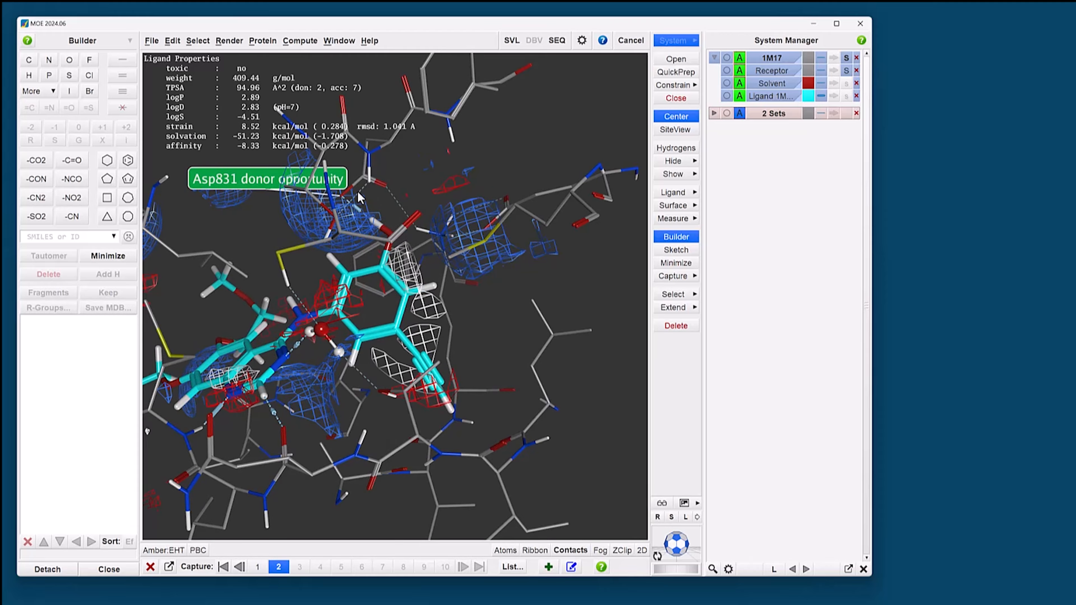
Step: Save the current system with the hydroxyl-modified ligand as a new capture titled "oh modification"
middle_drag(358, 230, 388, 344)
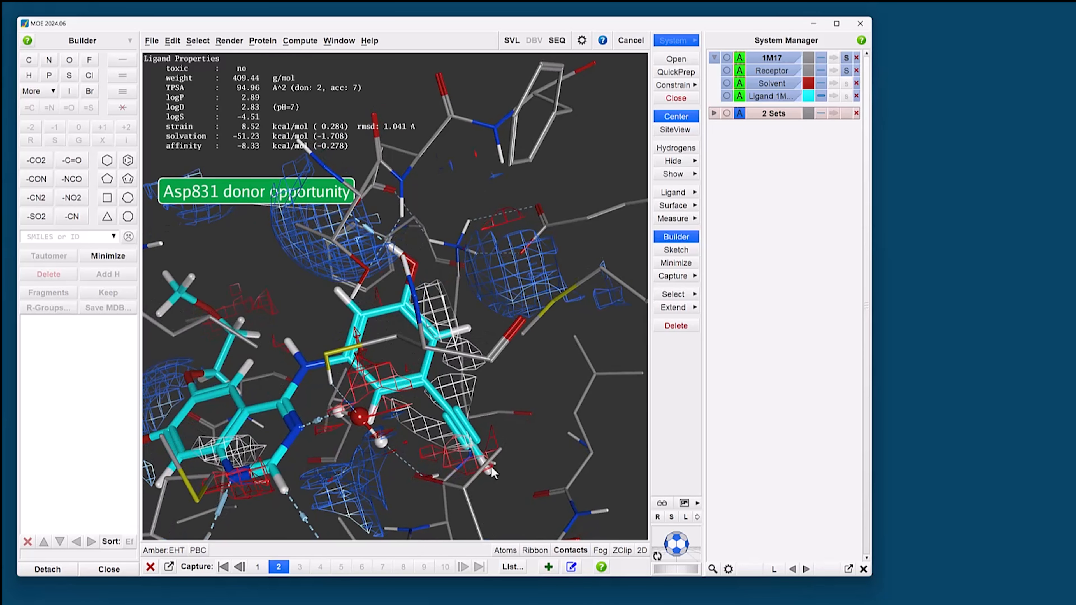
click(548, 567)
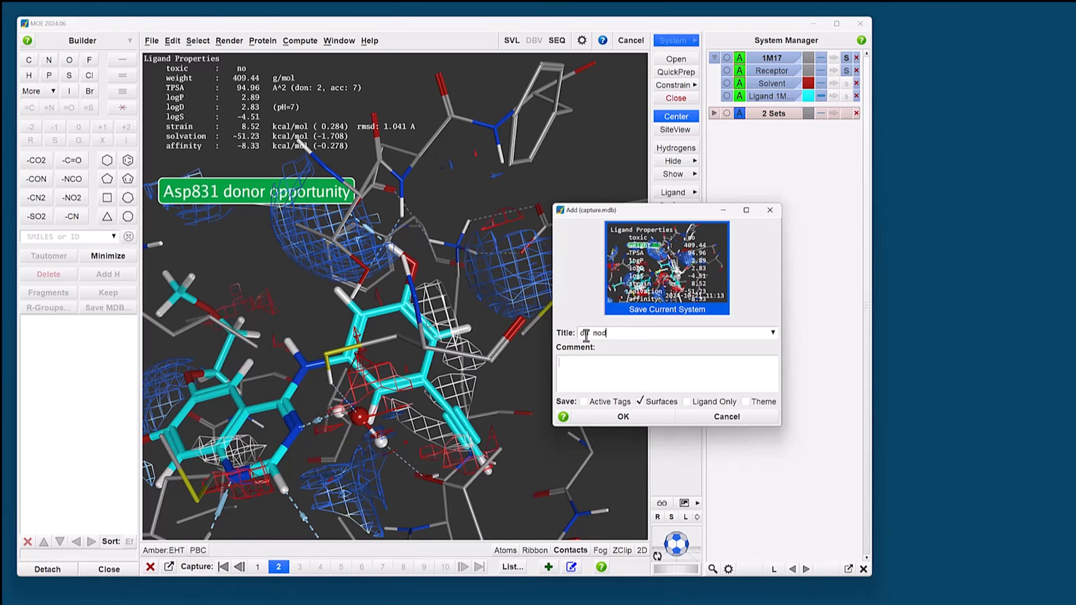
text(ification)
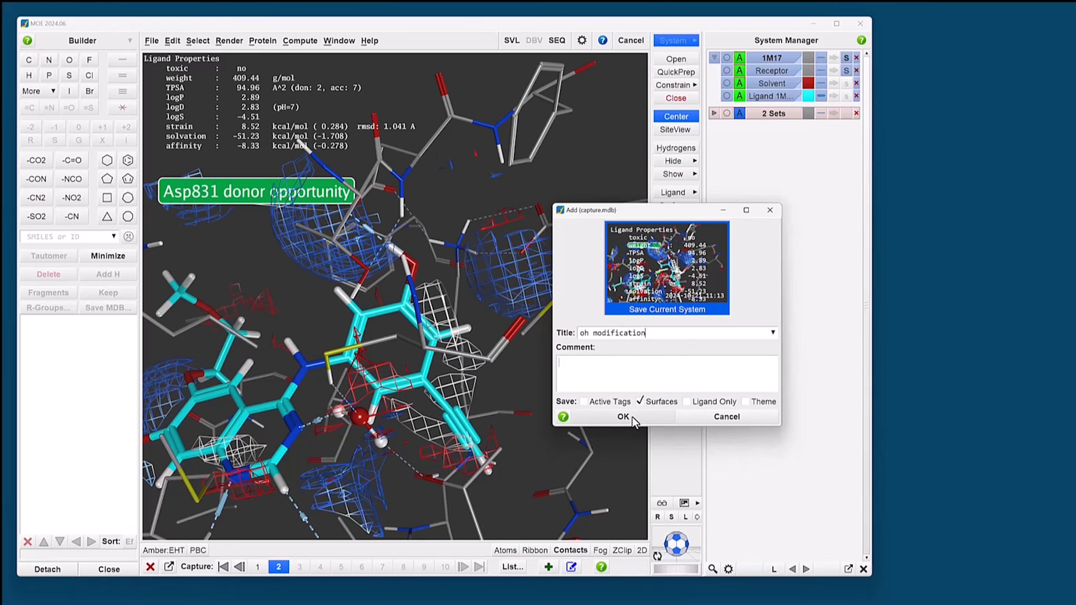
click(620, 416)
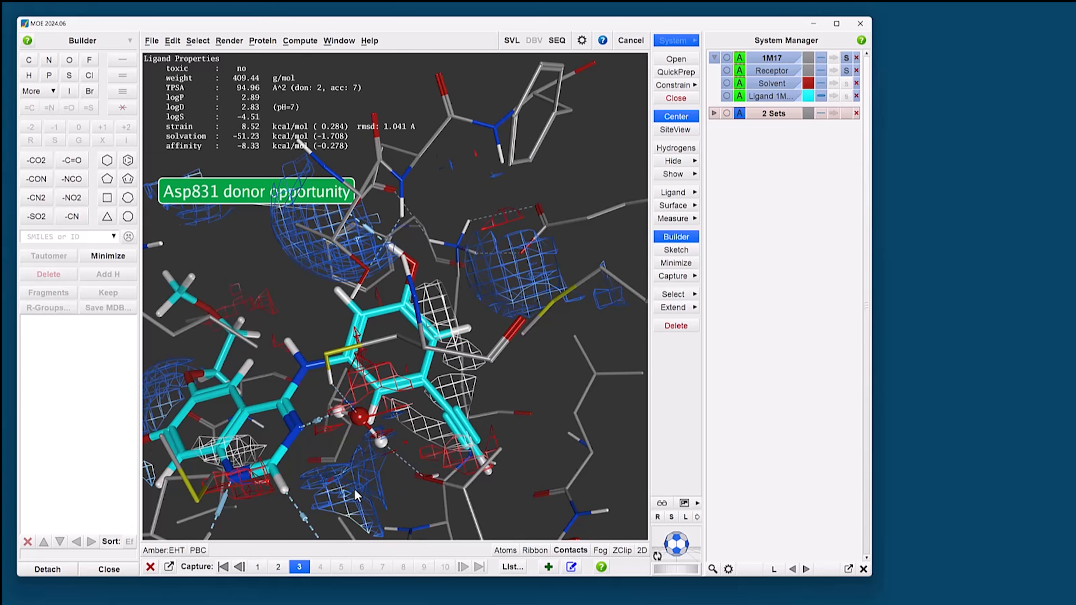
Step: Restore the "donor opportunity" capture and delete the two alkyne carbons attached to the ligand's phenyl ring
click(278, 567)
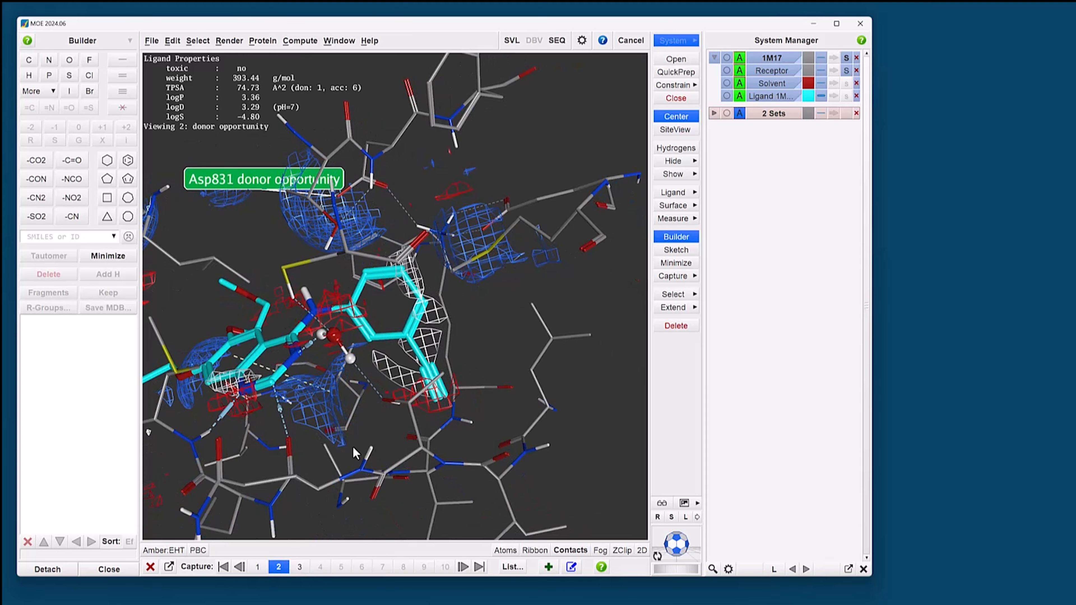
shift+middle_drag(360, 384, 318, 345)
scroll(342, 349, up, 4)
scroll(344, 352, up, 2)
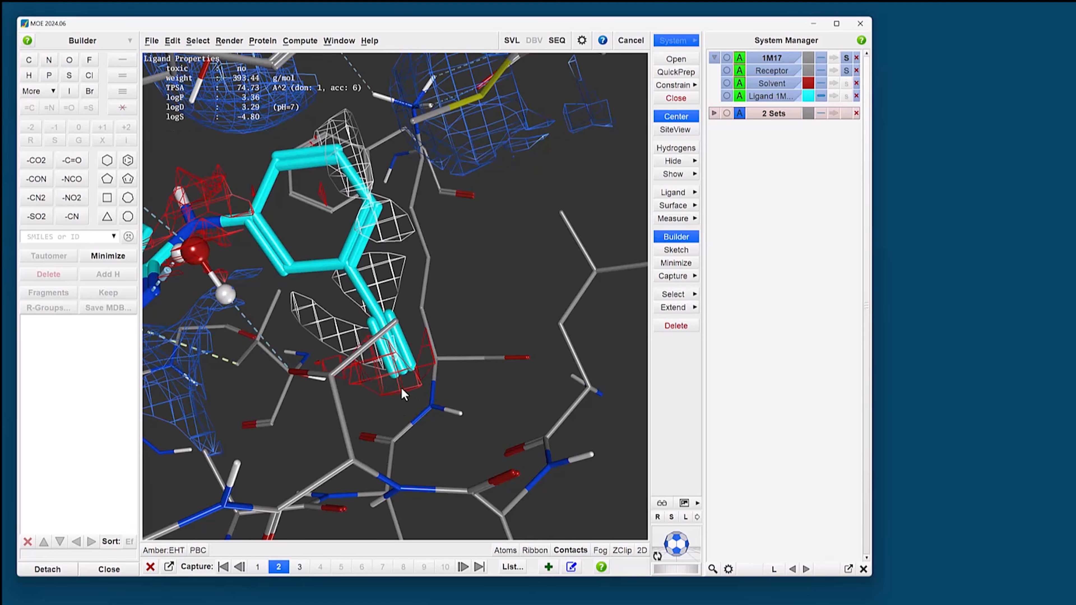
click(397, 358)
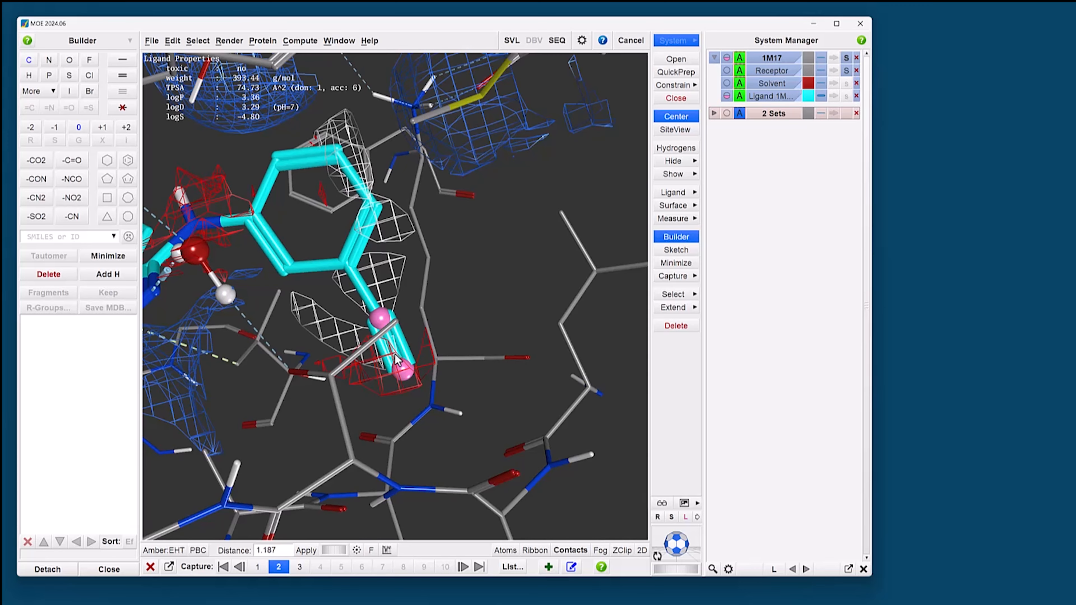
key(Delete)
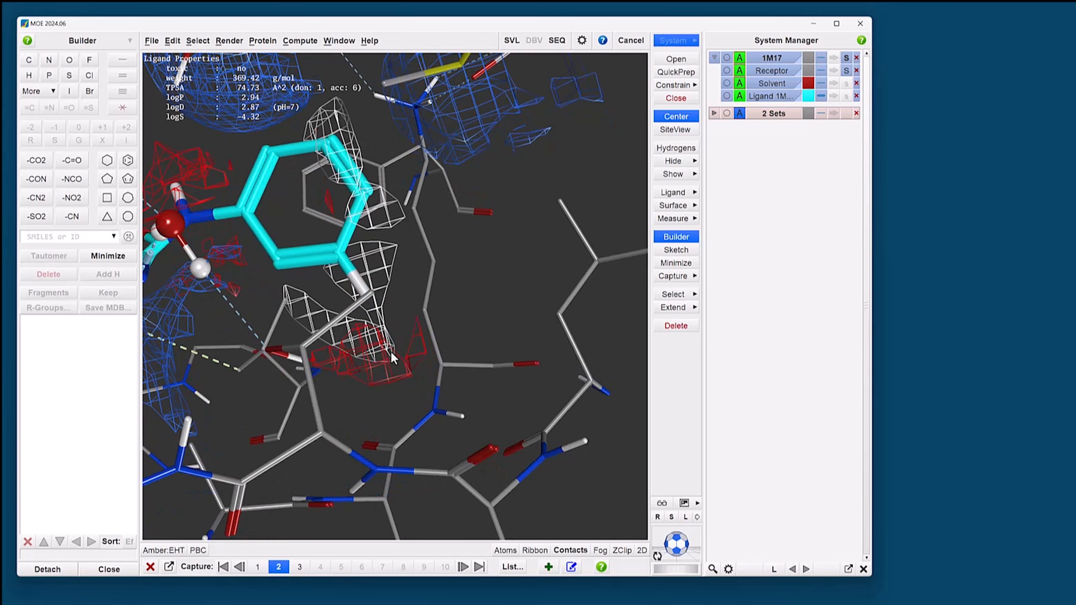
Step: Build a trifluoromethyl group on the phenyl ring where the alkyne was attached, and minimize the structure
click(375, 307)
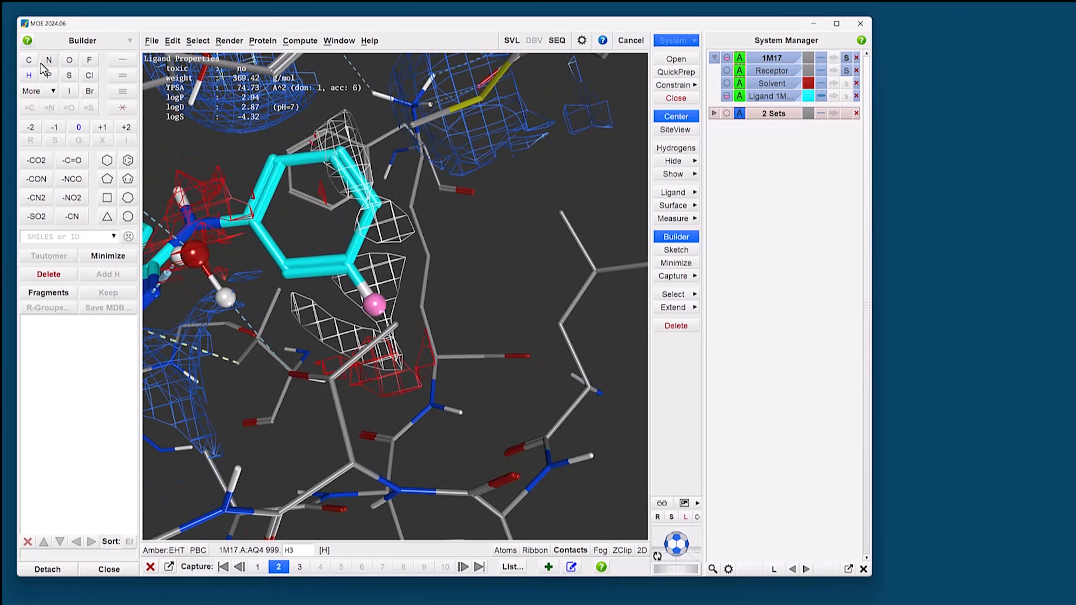
click(29, 59)
middle_drag(383, 362, 383, 349)
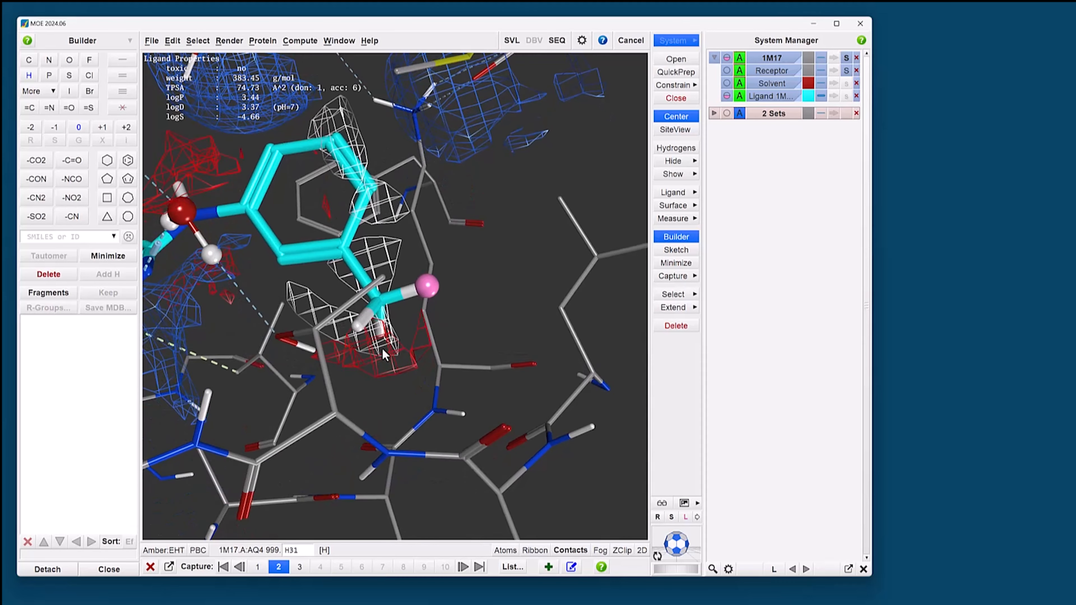
shift+click(381, 336)
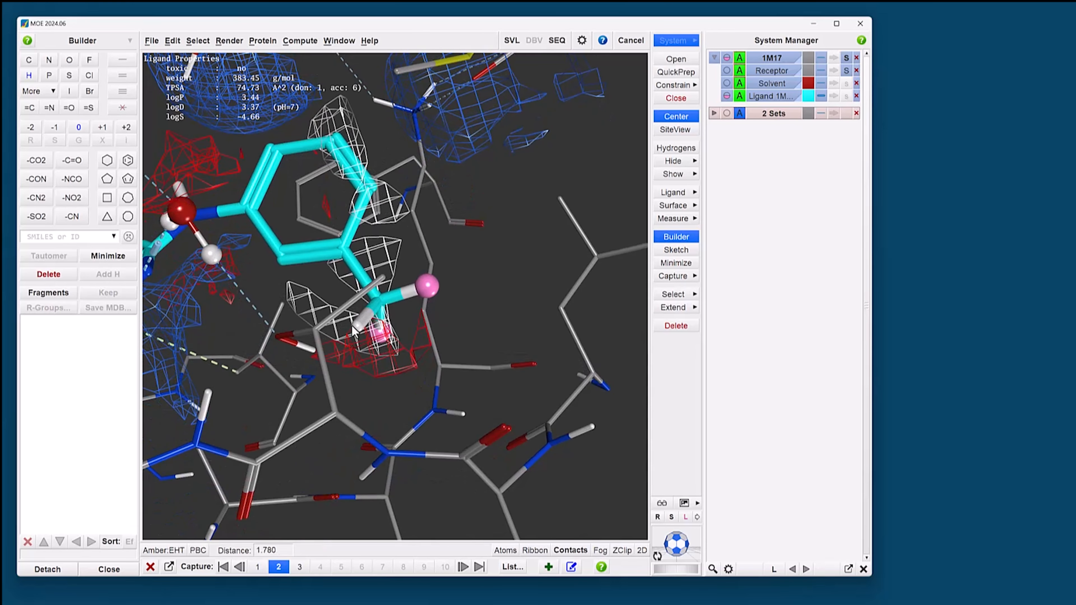
shift+click(357, 325)
click(87, 61)
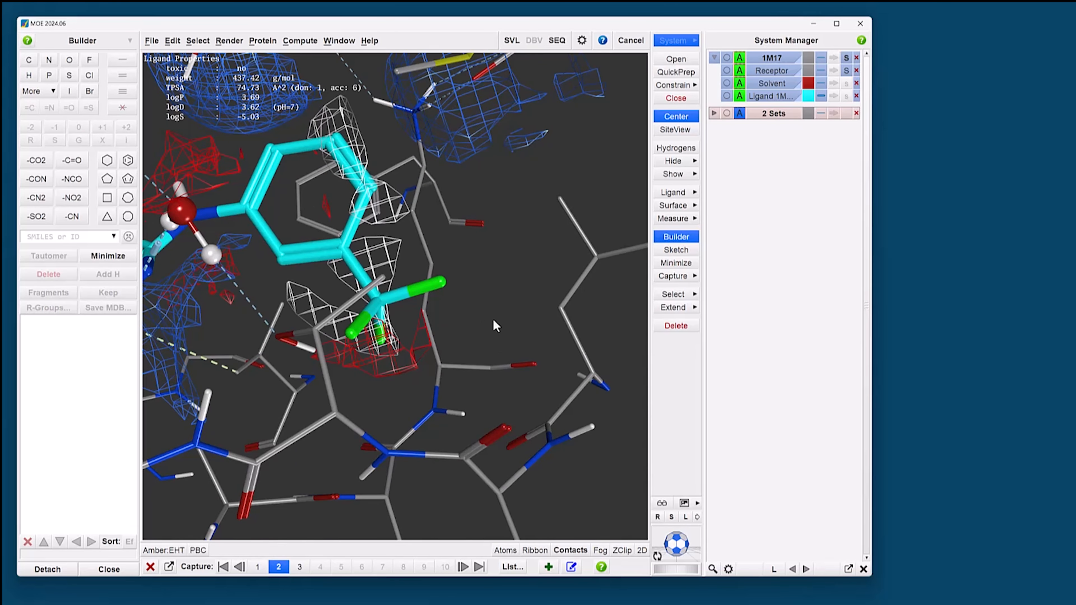
click(676, 263)
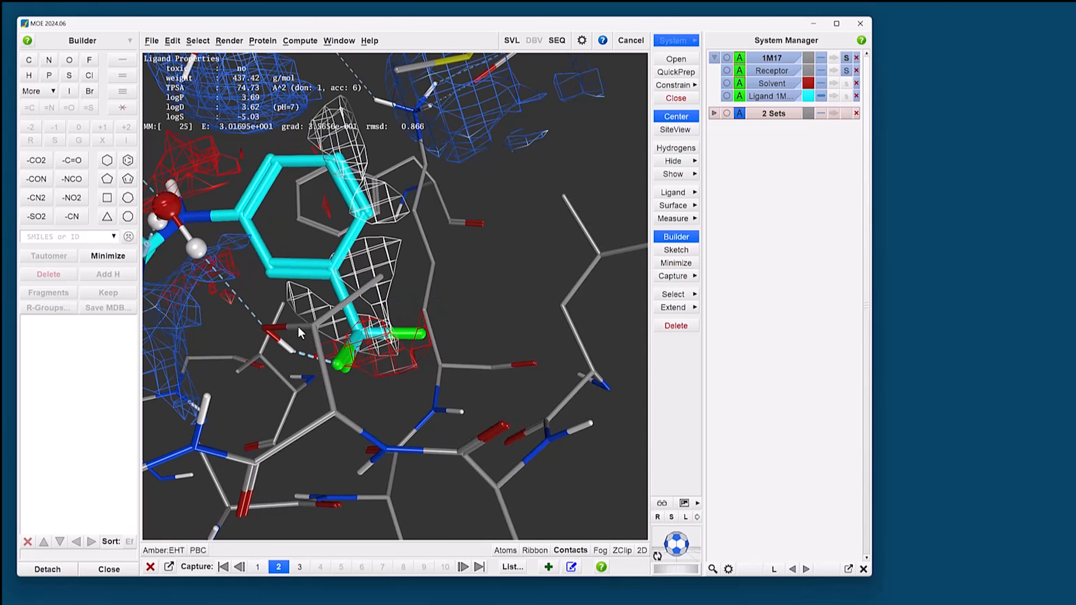
mouse_move(332, 372)
middle_down()
mouse_move(344, 359)
mouse_move(327, 356)
middle_up()
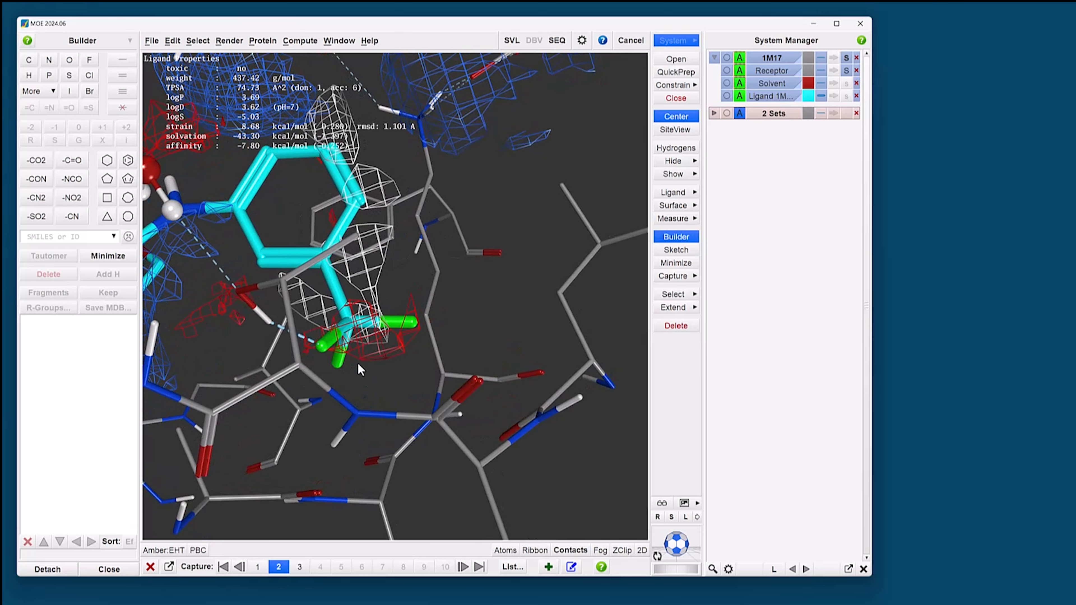
Step: Save the current system with the trifluoromethyl ligand as a new capture titled "cf3 modification"
click(548, 566)
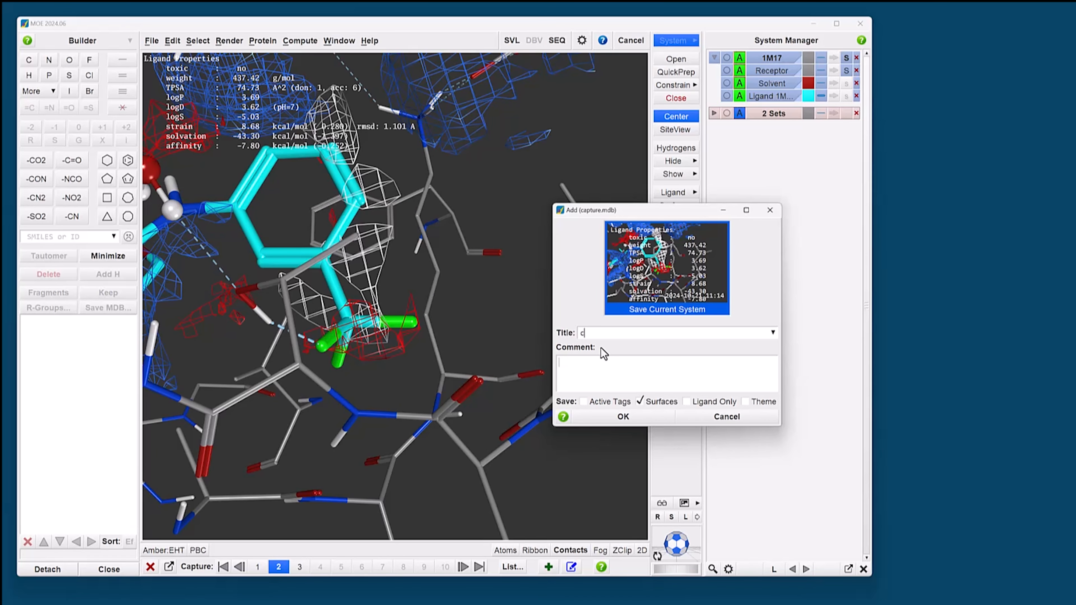
text(cf3 modification)
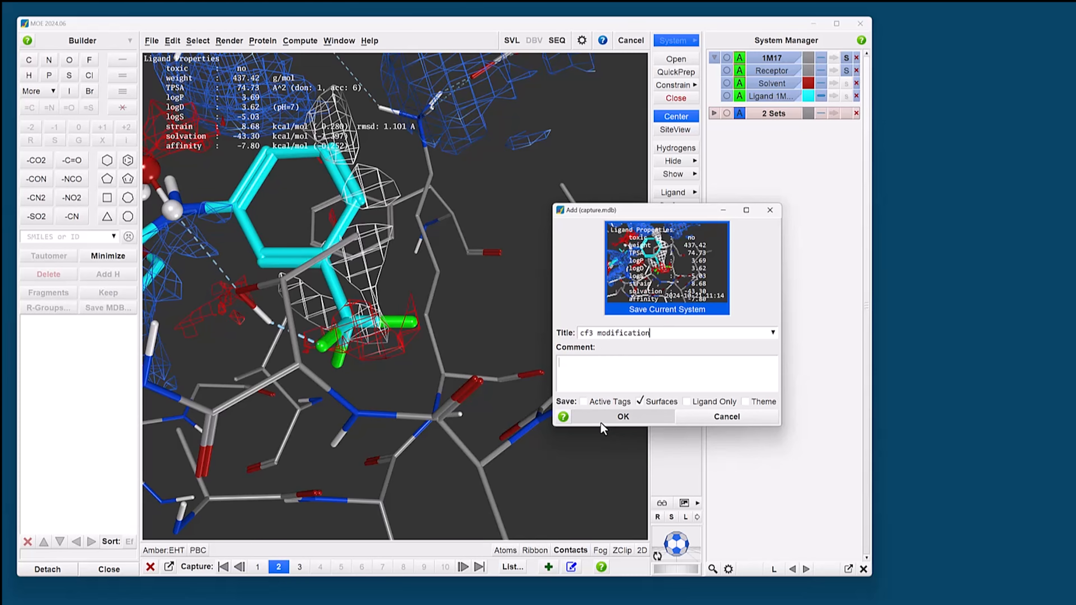
click(610, 419)
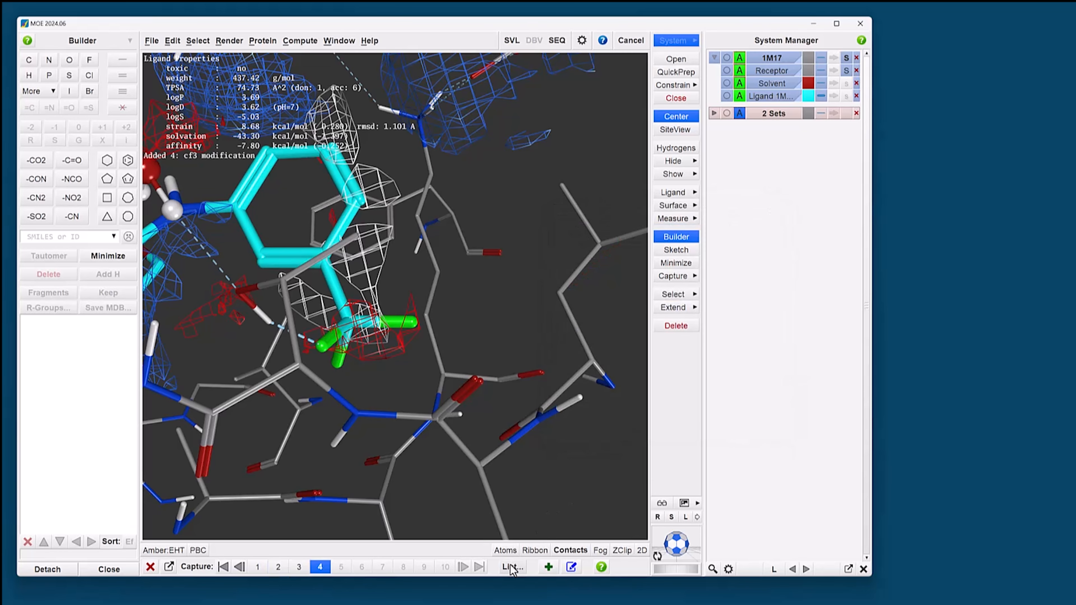
Step: Review the saved captures in the capture list, sorting them by affinity and viewing "steric availability" and "oh modification"
click(512, 568)
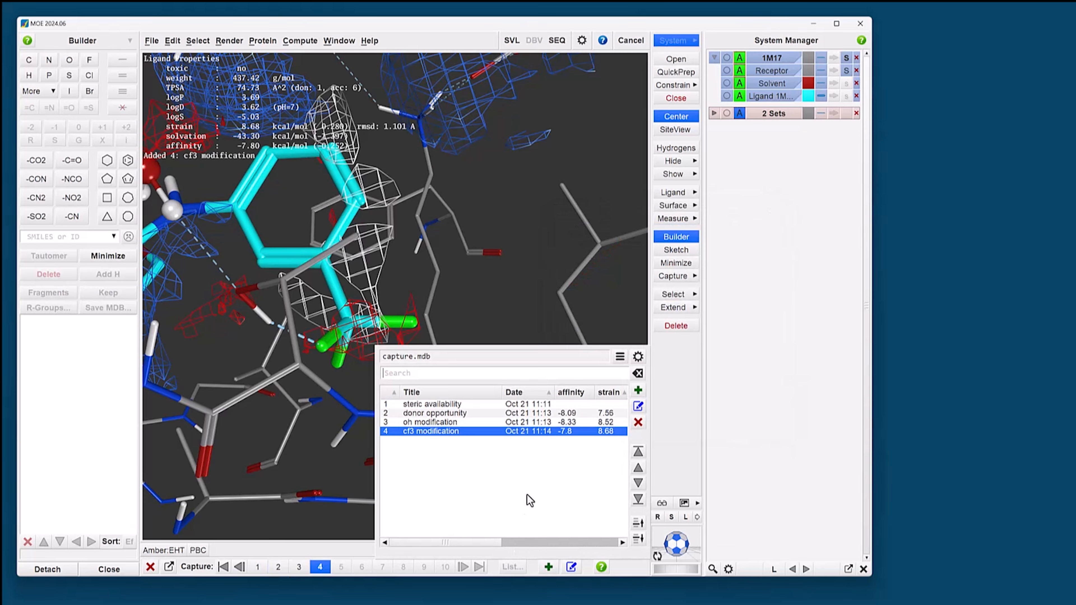
click(450, 405)
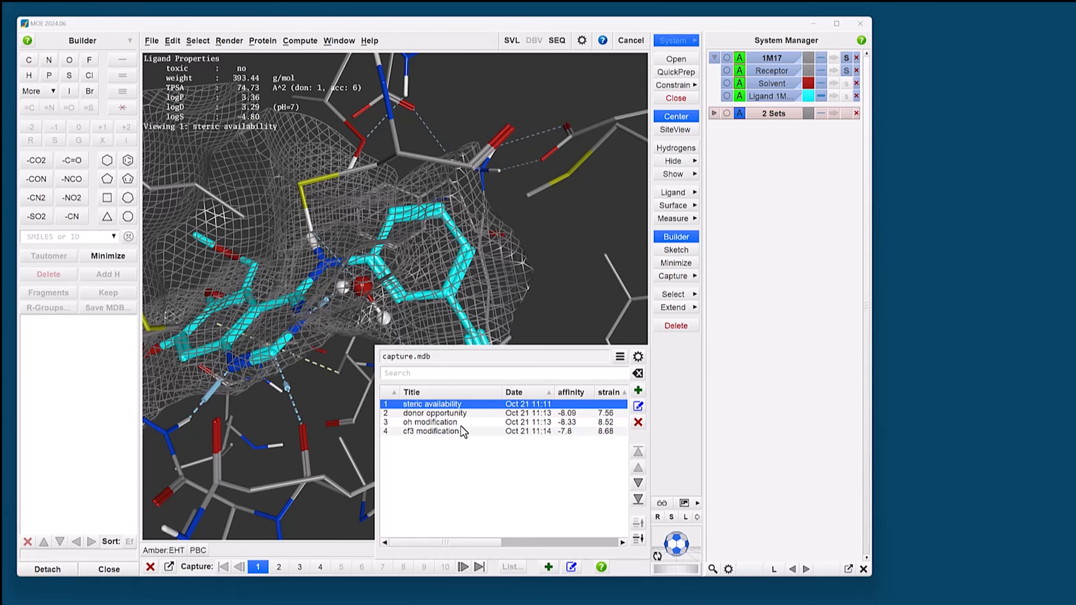
click(576, 392)
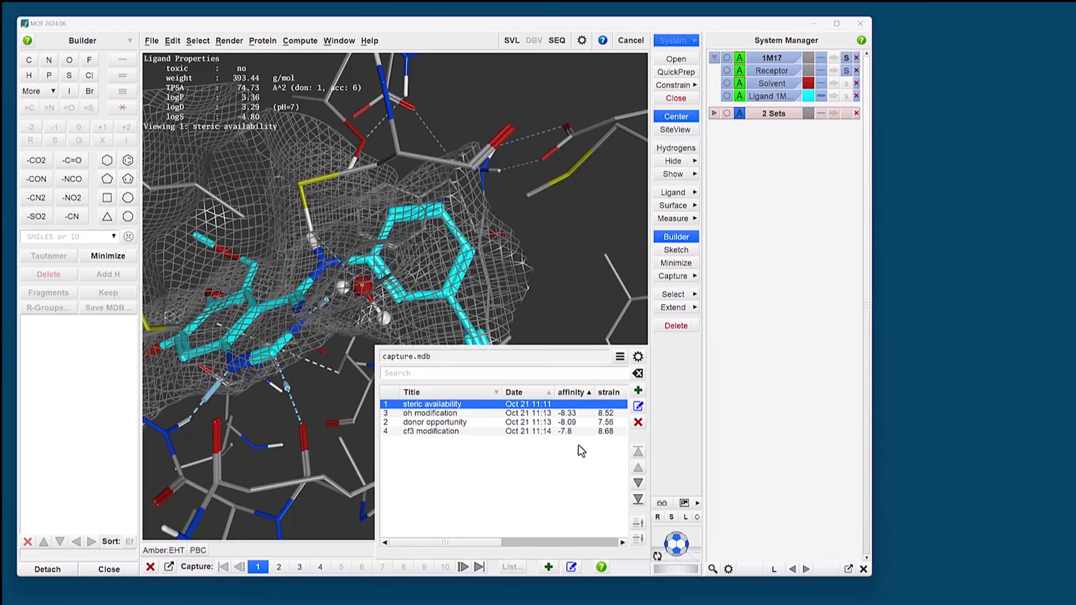
click(463, 413)
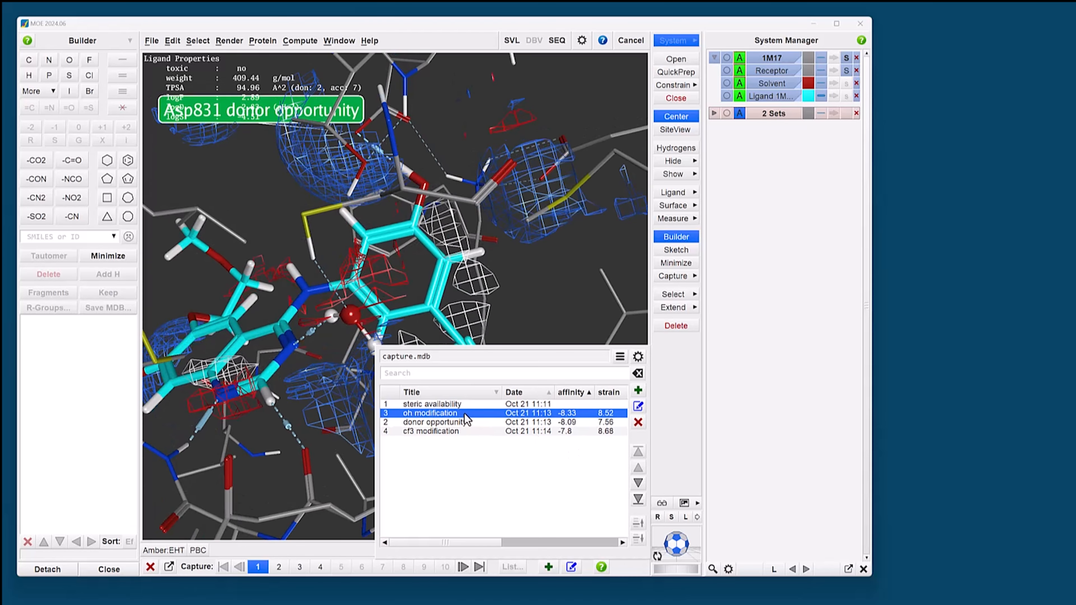